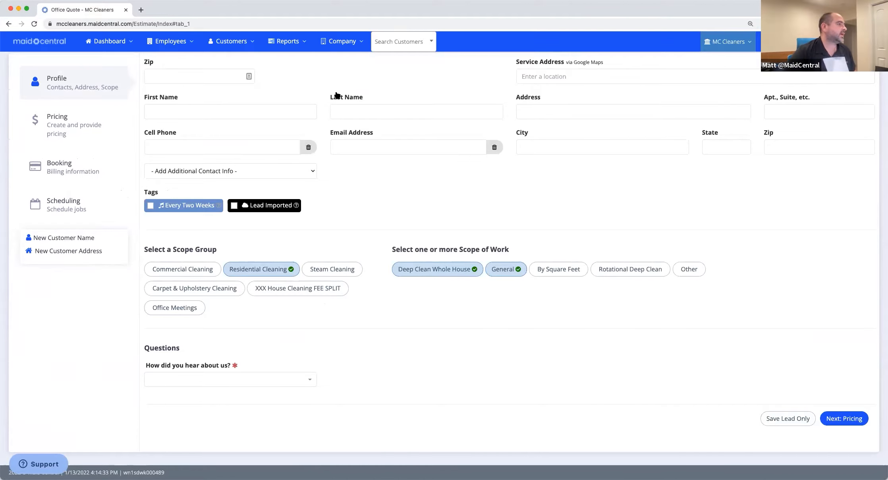
# Fill in the contact details from the saved entry for the phone number, and choose the first matching existing customer and their home
pyautogui.click(224, 143)
pyautogui.write('3145555555')
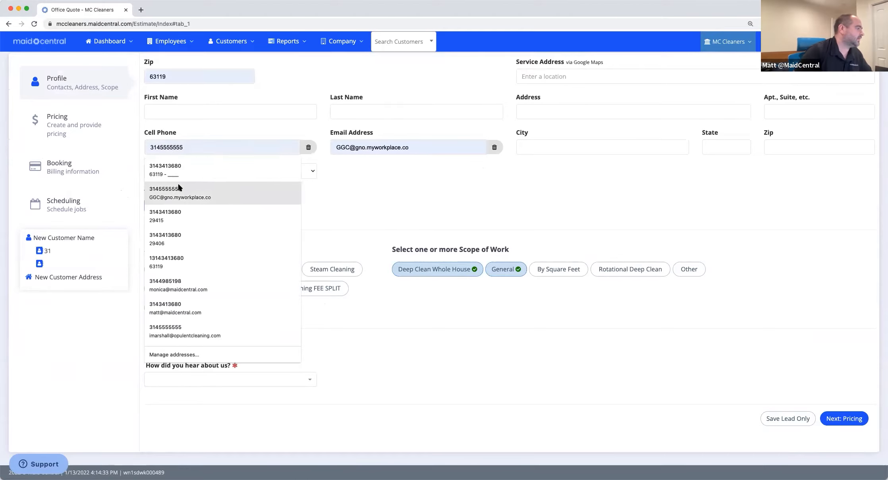
pyautogui.click(178, 185)
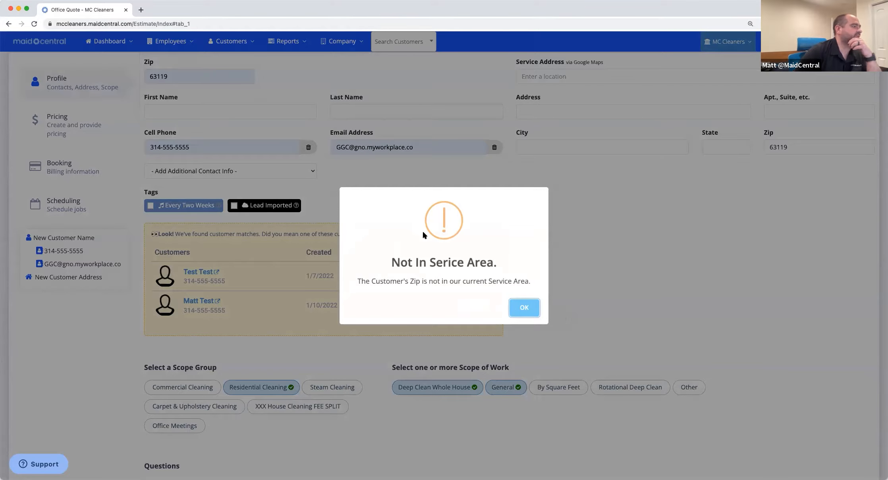
pyautogui.click(532, 308)
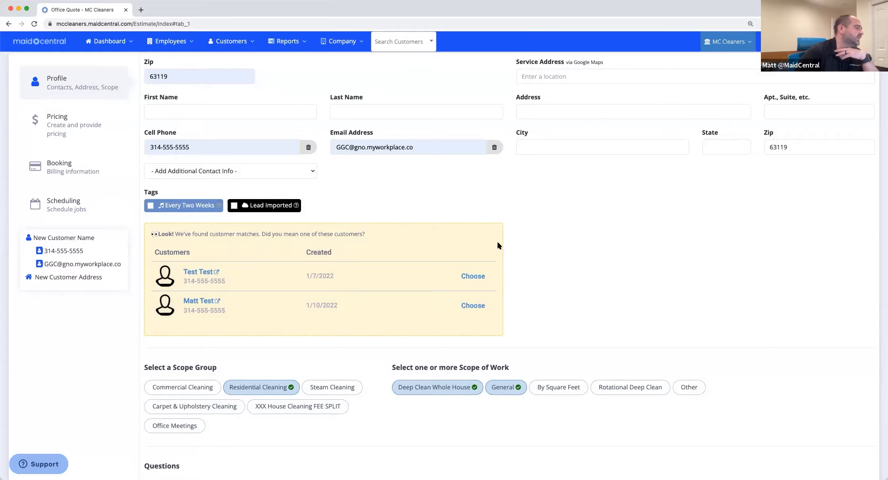
pyautogui.click(473, 276)
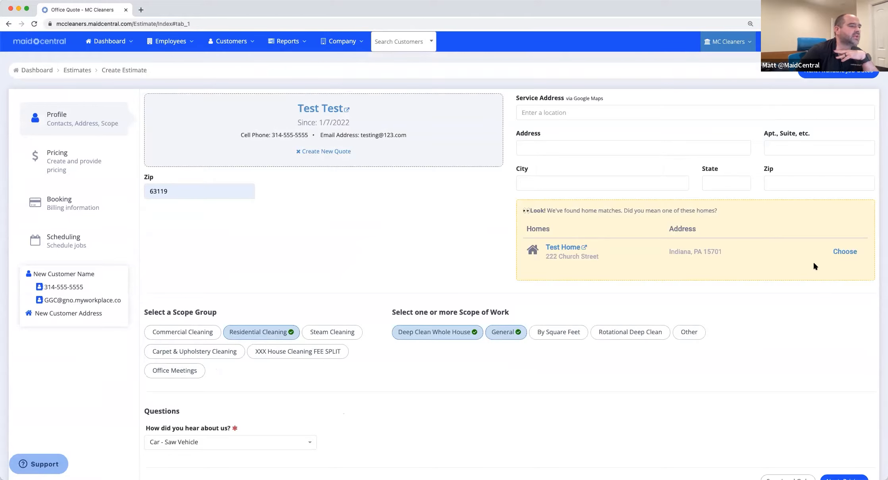
pyautogui.click(843, 253)
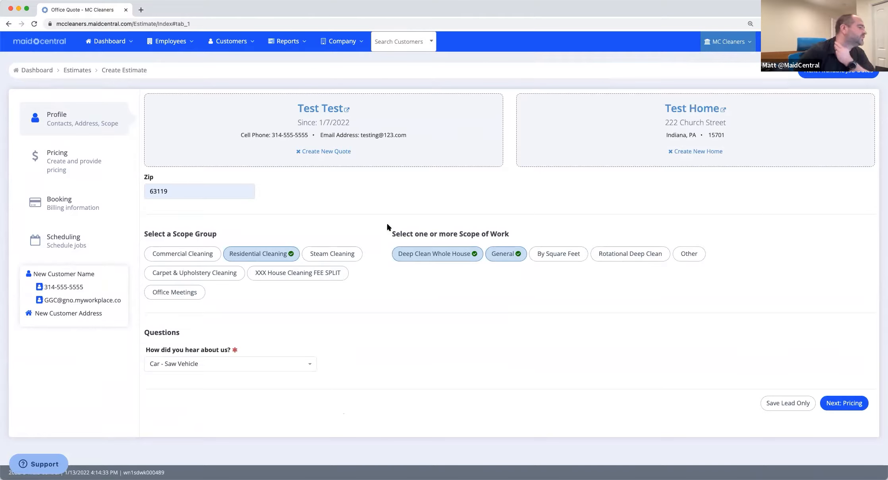
# Check the scopes of work offered for Commercial Cleaning and Carpet & Upholstery Cleaning, ending on the Residential Cleaning group
pyautogui.click(182, 255)
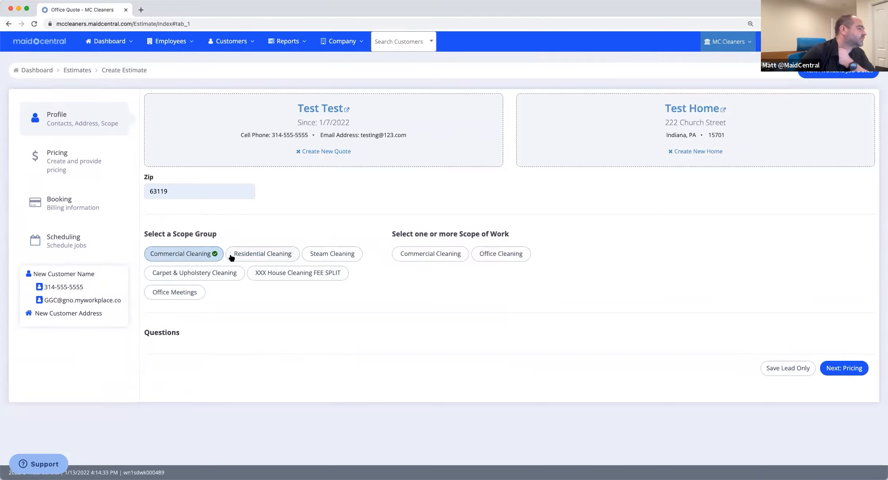
pyautogui.click(244, 256)
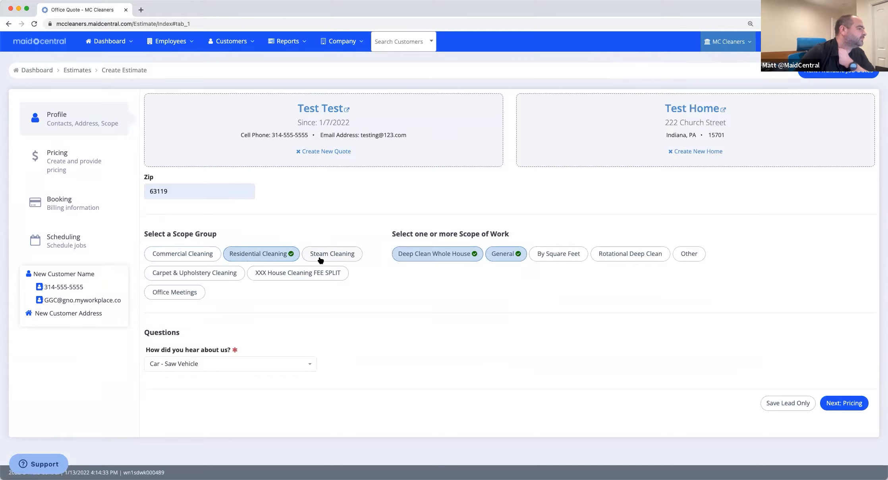
pyautogui.click(221, 278)
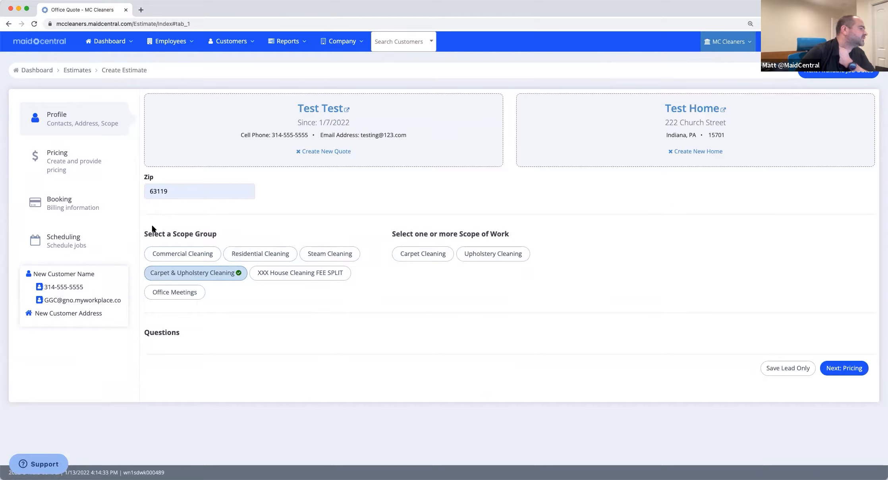
pyautogui.click(276, 256)
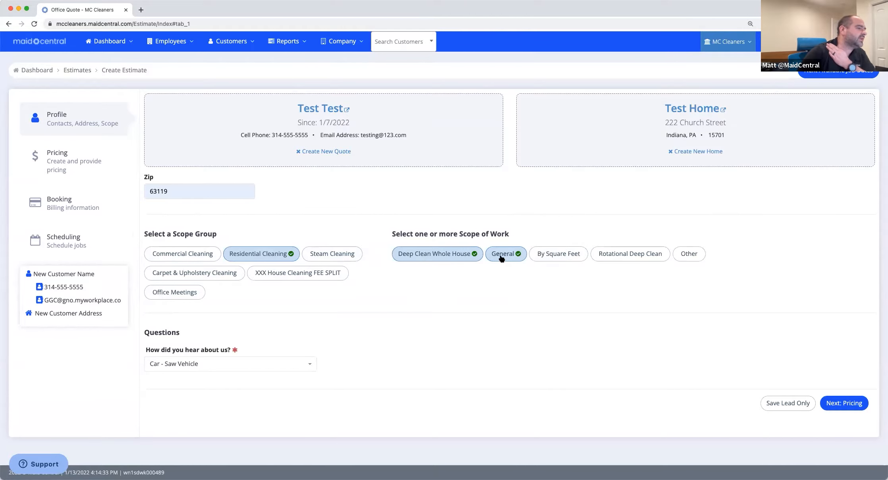
# Swap the Deep Clean Whole House scope for By Square Feet, keep General selected, and continue to pricing
pyautogui.click(470, 255)
pyautogui.click(535, 255)
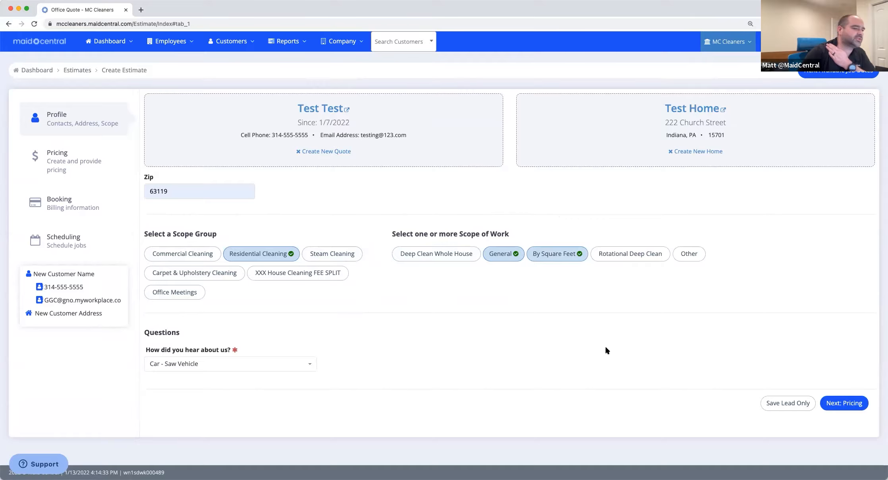
pyautogui.click(852, 406)
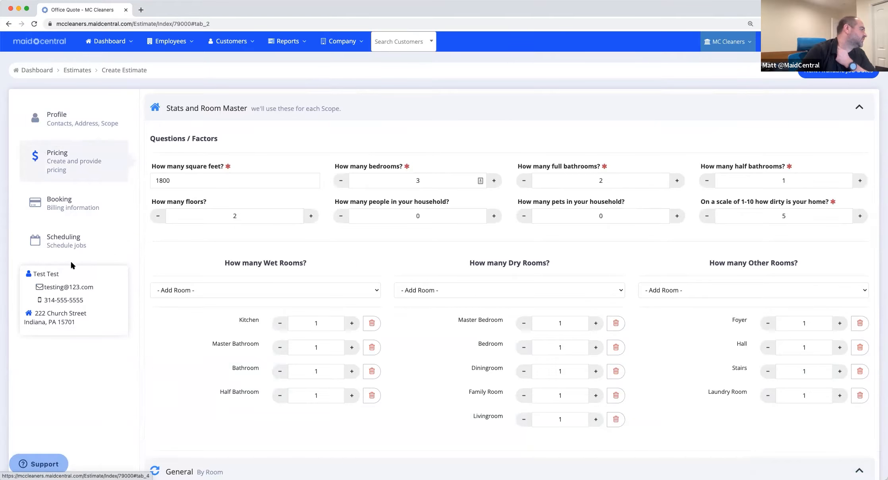
# Set the home's size to 2100 square feet and its bedroom count to 4
pyautogui.scroll(-3, 109, 236)
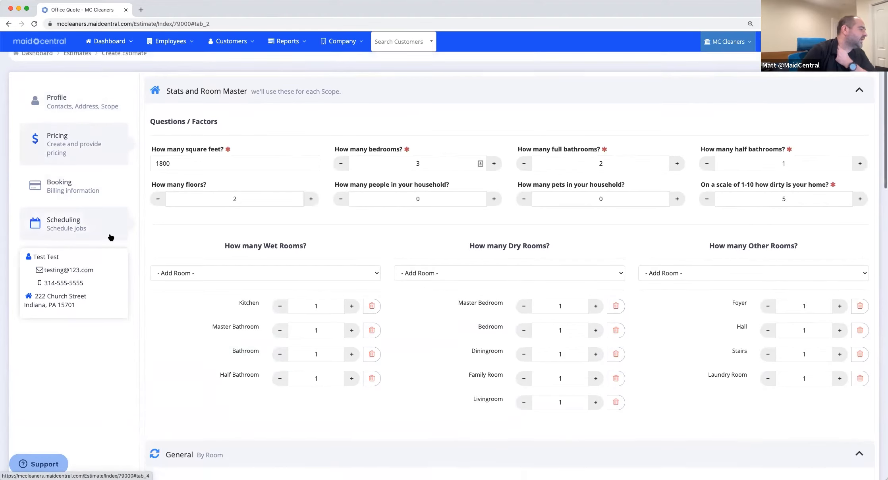
pyautogui.scroll(-12, 304, 310)
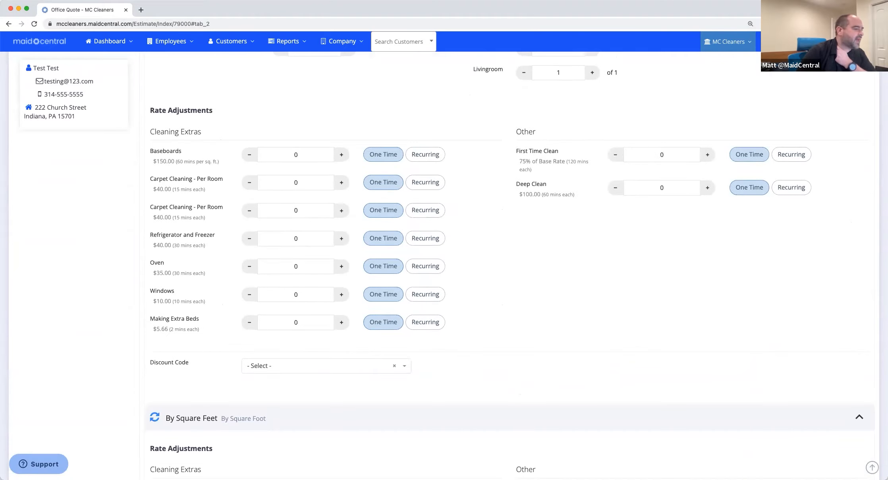
pyautogui.scroll(-8, 759, 365)
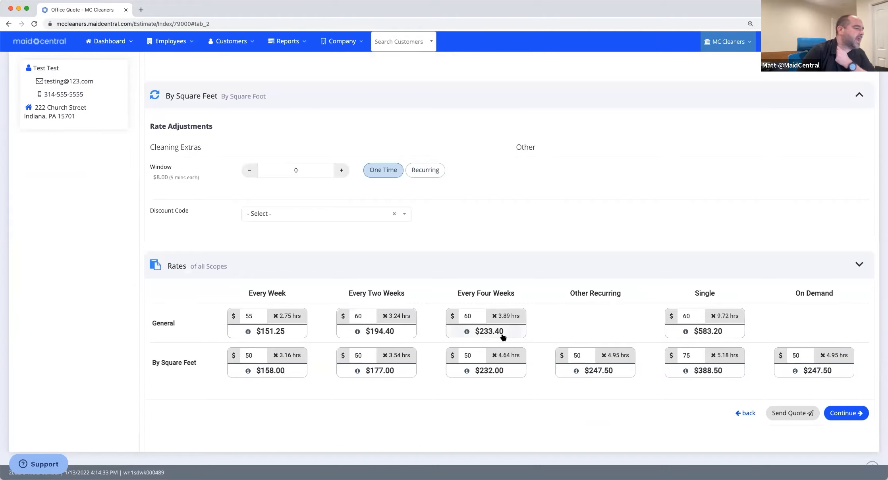
pyautogui.scroll(20, 503, 337)
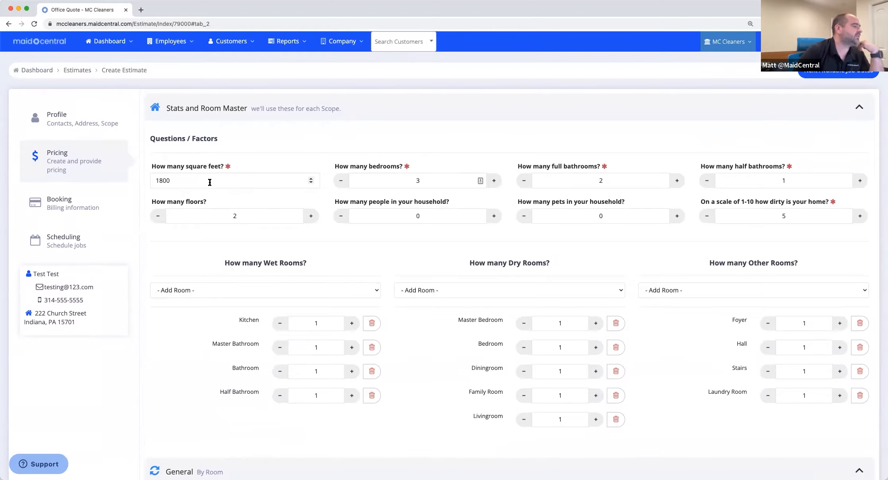
pyautogui.moveTo(210, 182); pyautogui.dragTo(152, 181)
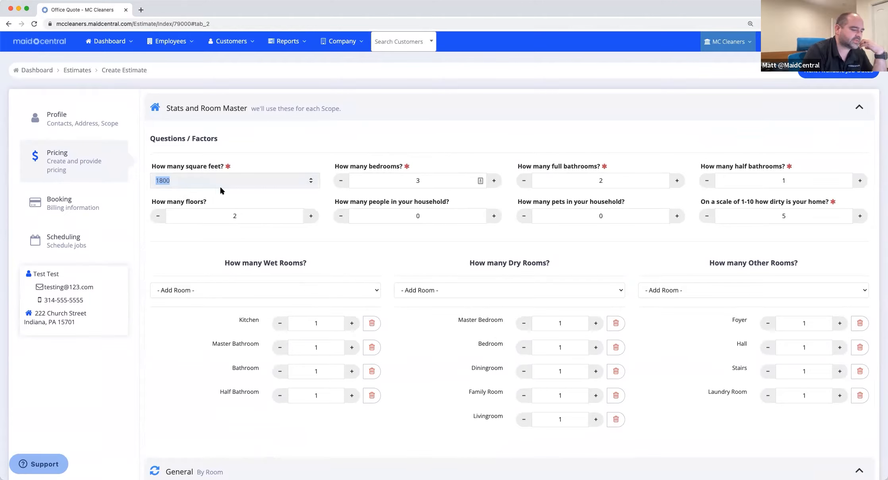
pyautogui.write('21')
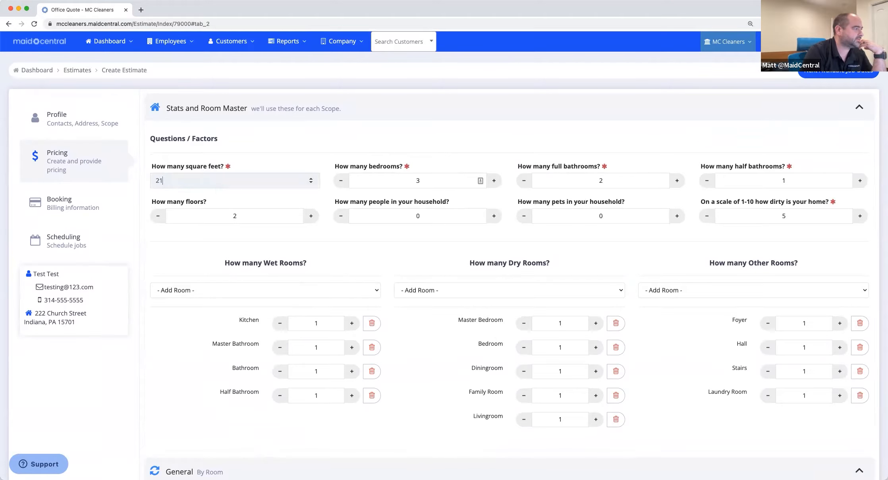
pyautogui.write('00')
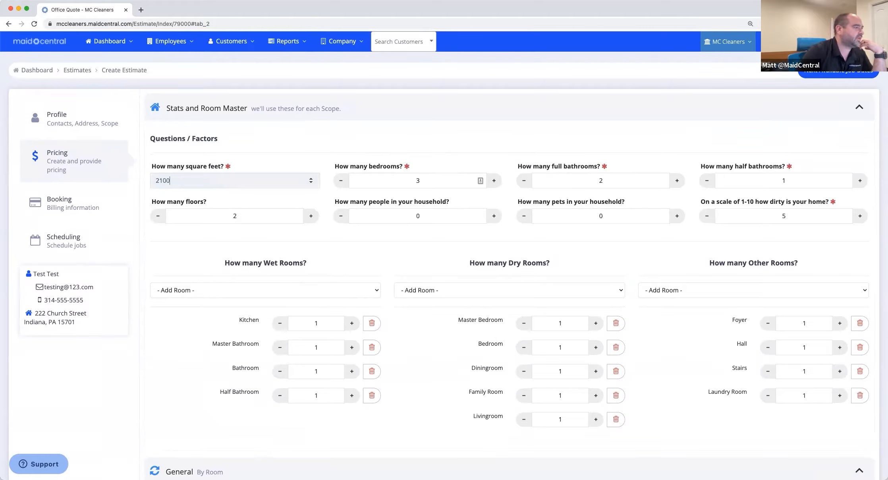
pyautogui.click(404, 182)
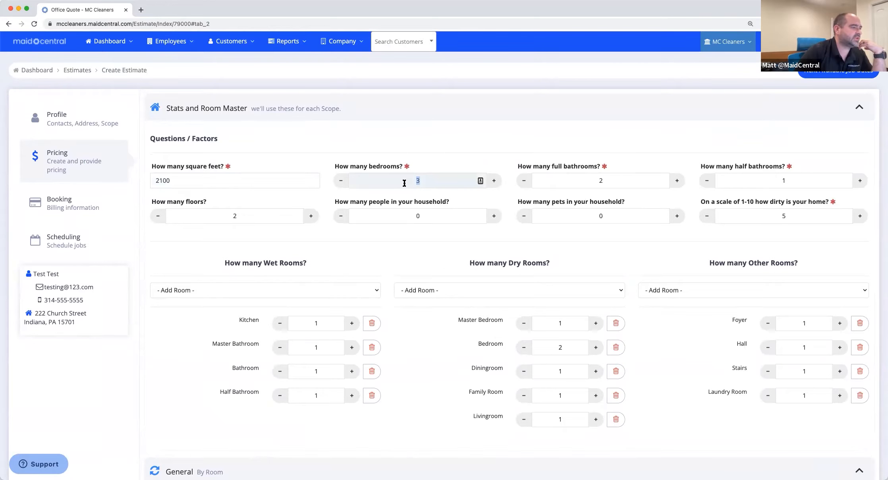
pyautogui.write('4')
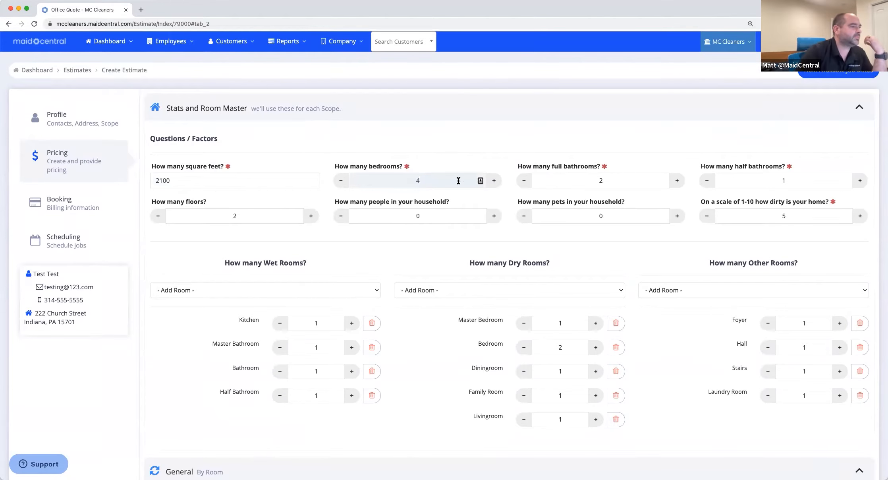
pyautogui.click(604, 189)
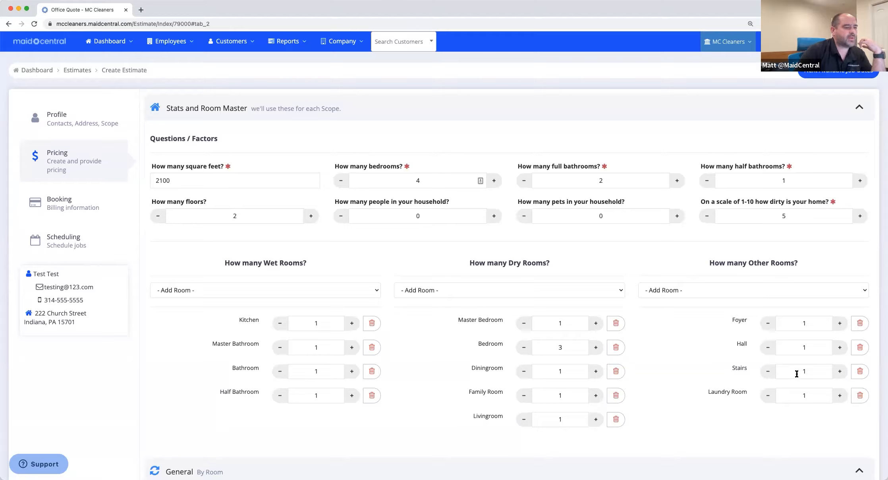
# Set the home's stairs to 2, its floors to 3 and its dirtiness rating to 0
pyautogui.click(839, 371)
pyautogui.click(310, 217)
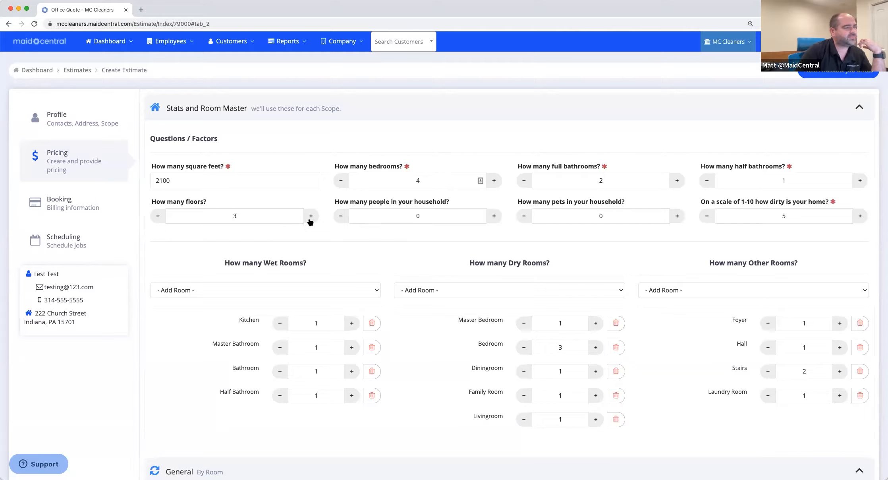
pyautogui.doubleClick(808, 370)
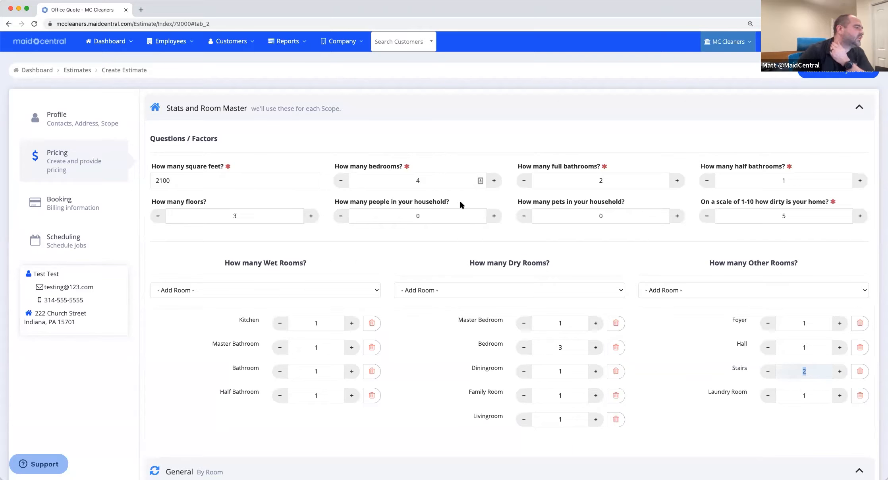
pyautogui.moveTo(334, 193); pyautogui.dragTo(351, 212)
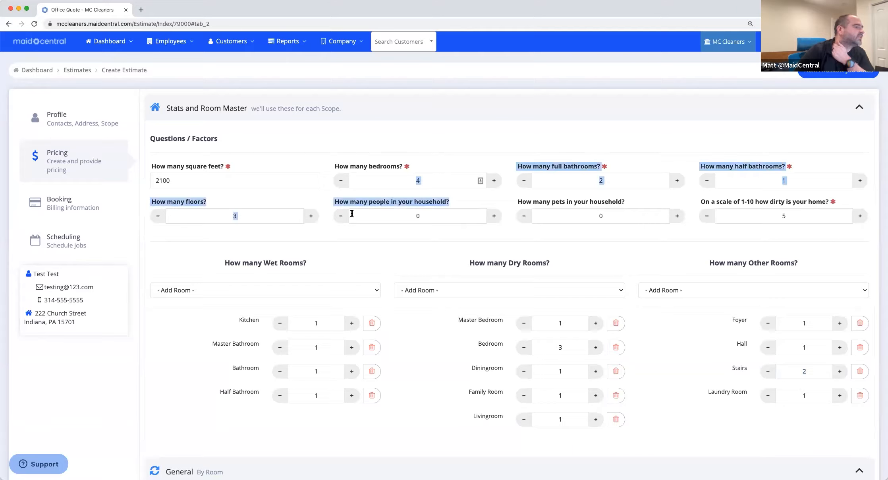
pyautogui.click(352, 203)
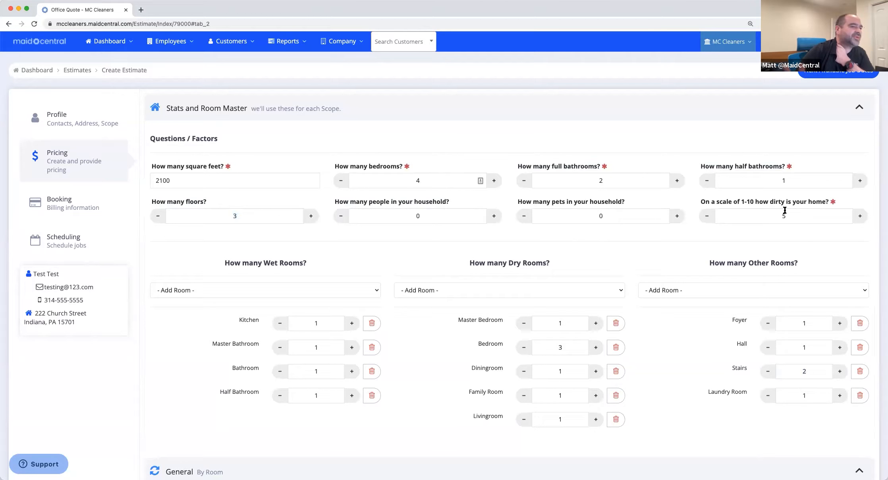
pyautogui.click(708, 217)
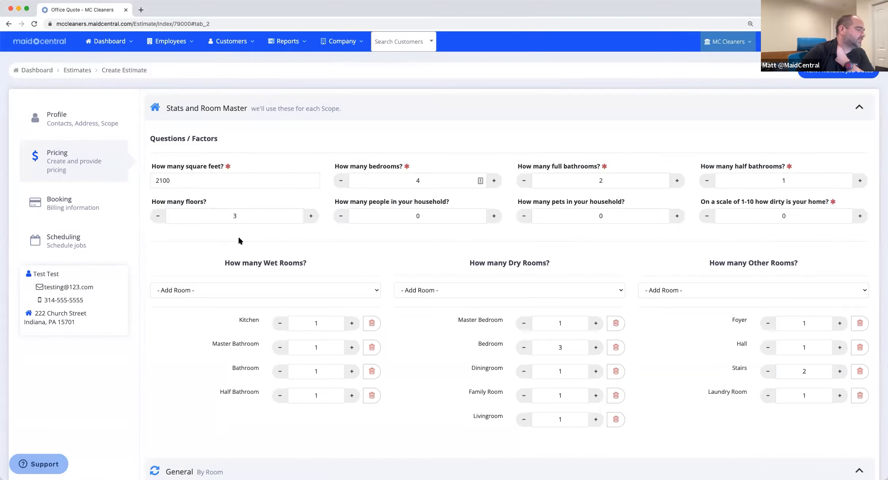
# Check which room types can be added to the dry rooms and other rooms without adding any
pyautogui.scroll(-5, 238, 238)
pyautogui.click(529, 165)
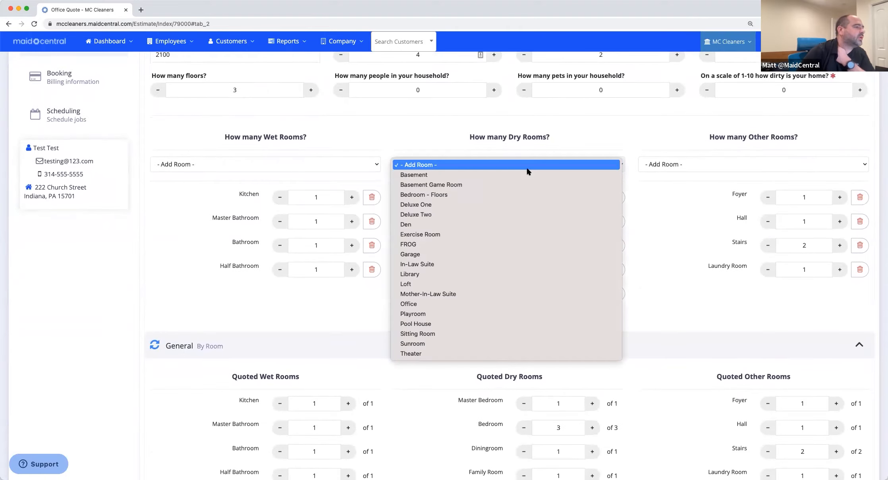
pyautogui.click(550, 159)
pyautogui.click(681, 169)
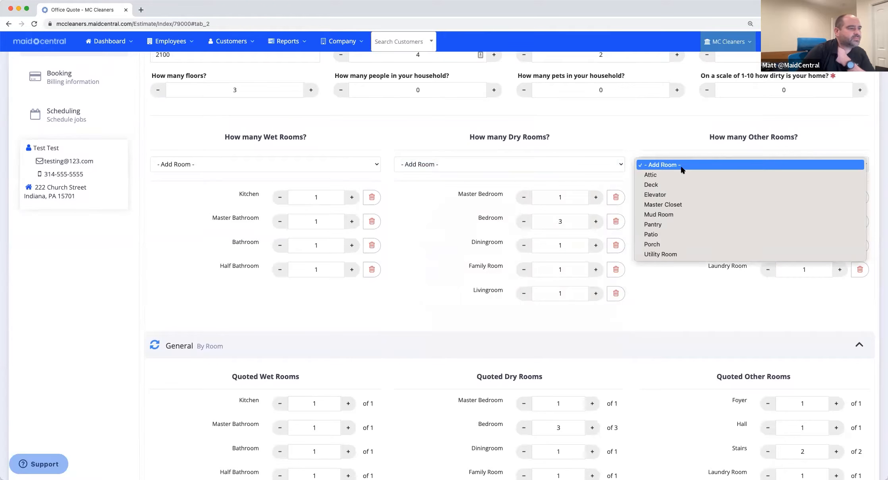
pyautogui.click(681, 166)
pyautogui.scroll(1, 681, 165)
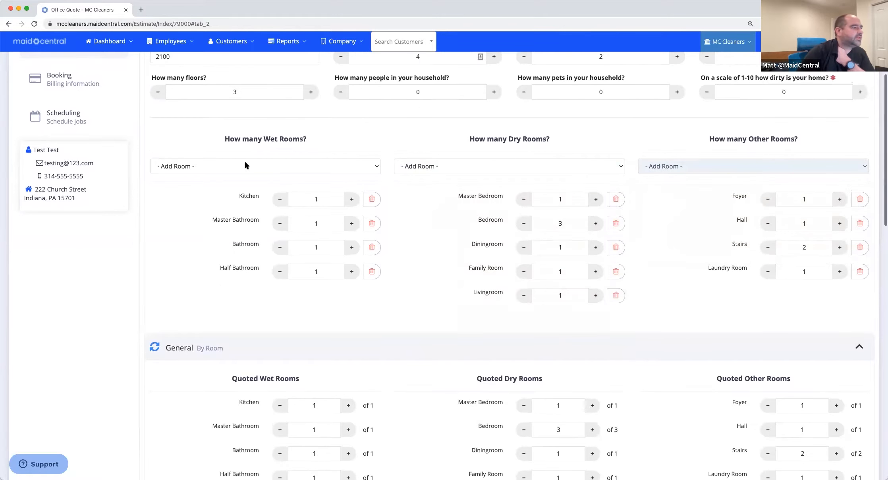
# Compare the rooms quoted in the General scope with the room counts in the Stats and Room Master section
pyautogui.scroll(-5, 255, 187)
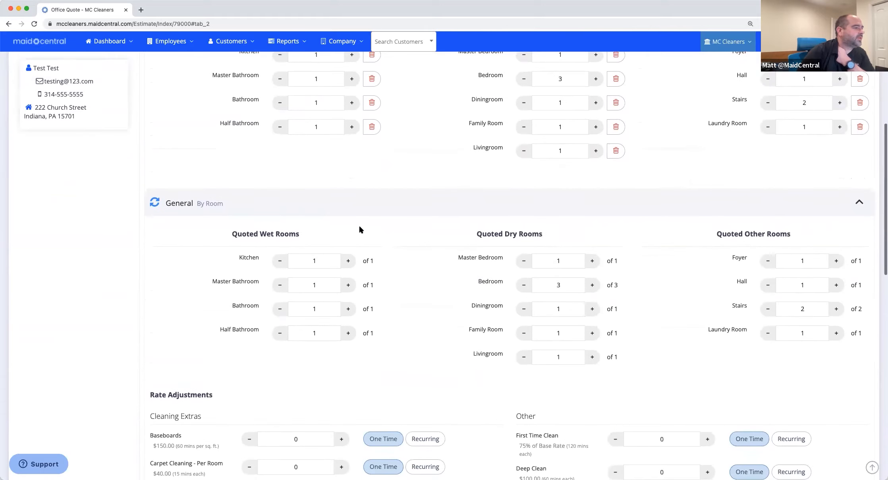
pyautogui.scroll(8, 367, 230)
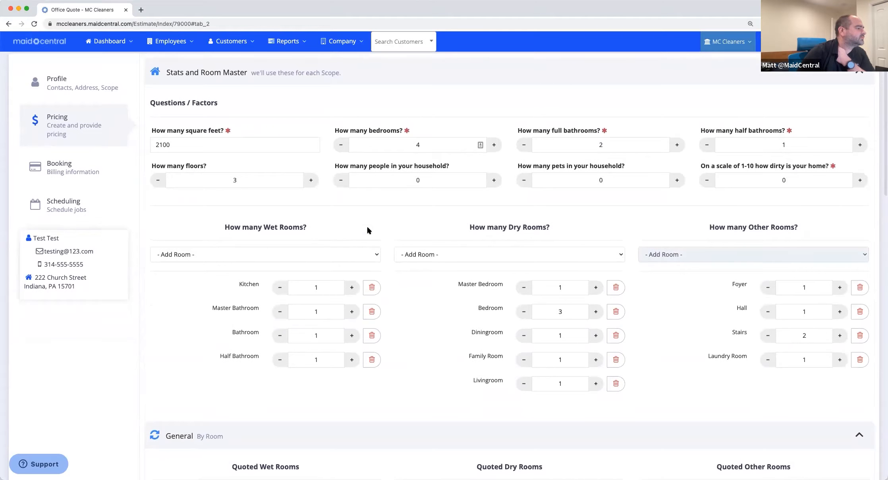
pyautogui.scroll(-4, 368, 229)
pyautogui.scroll(-6, 366, 226)
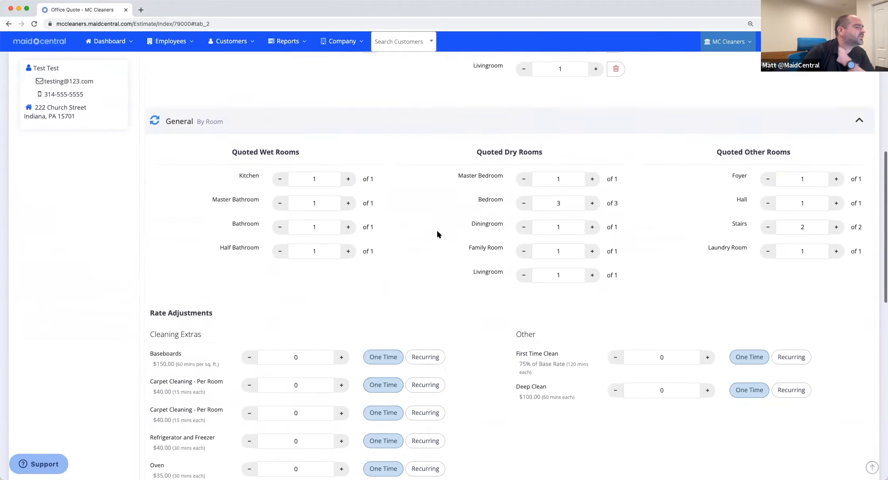
pyautogui.scroll(2, 451, 206)
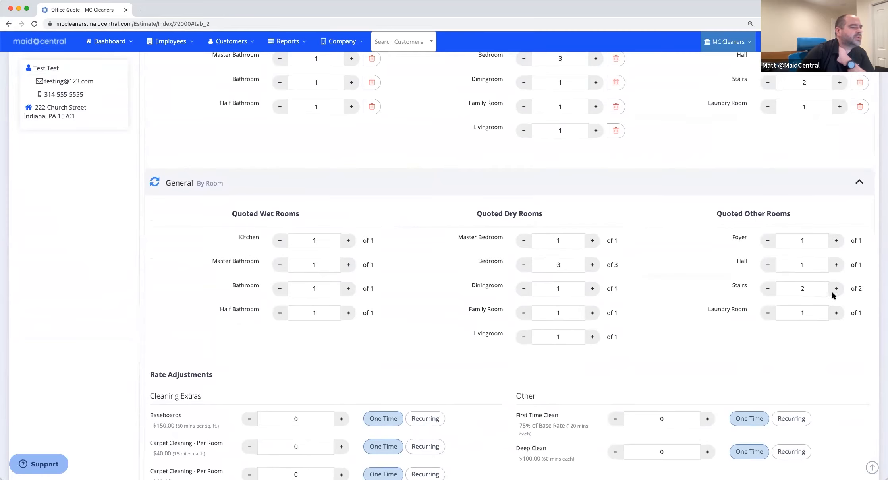
# Review the General scope's rate adjustments and check its available discount codes without applying one
pyautogui.scroll(-8, 520, 334)
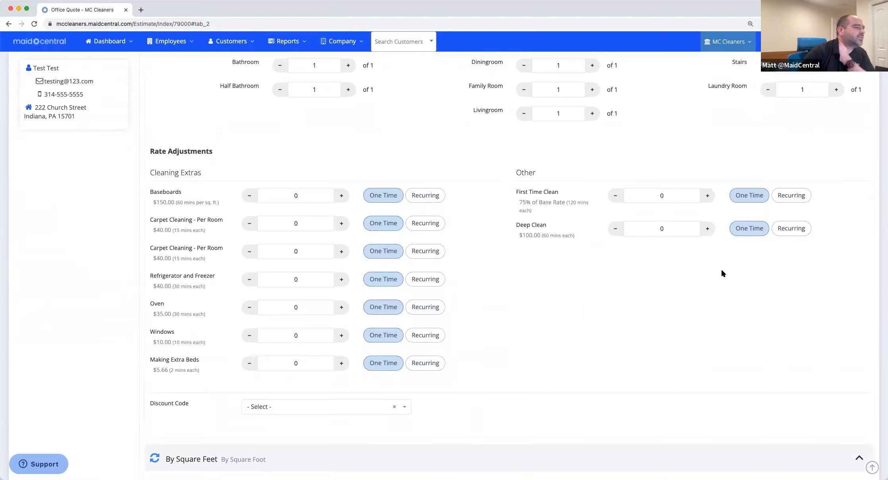
pyautogui.scroll(-3, 666, 303)
pyautogui.click(302, 324)
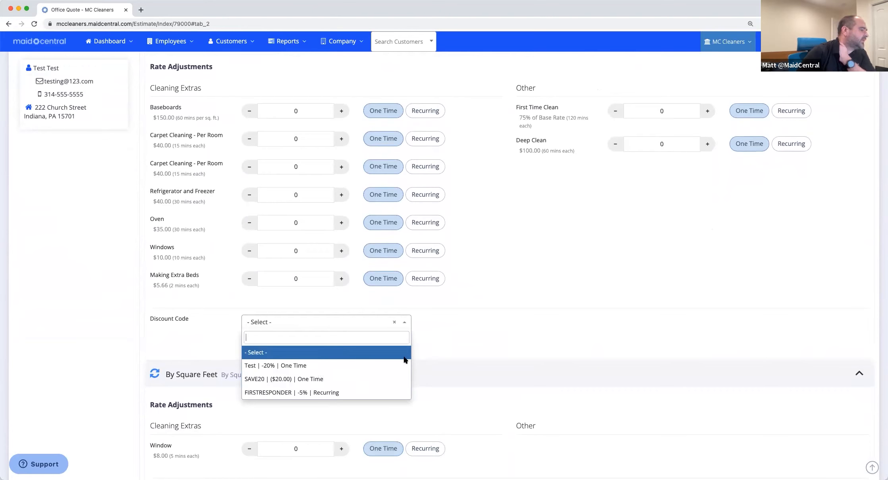
pyautogui.click(489, 335)
# Compare the General and By Square Feet rates for each service frequency against the home's stats and room counts
pyautogui.scroll(-5, 488, 336)
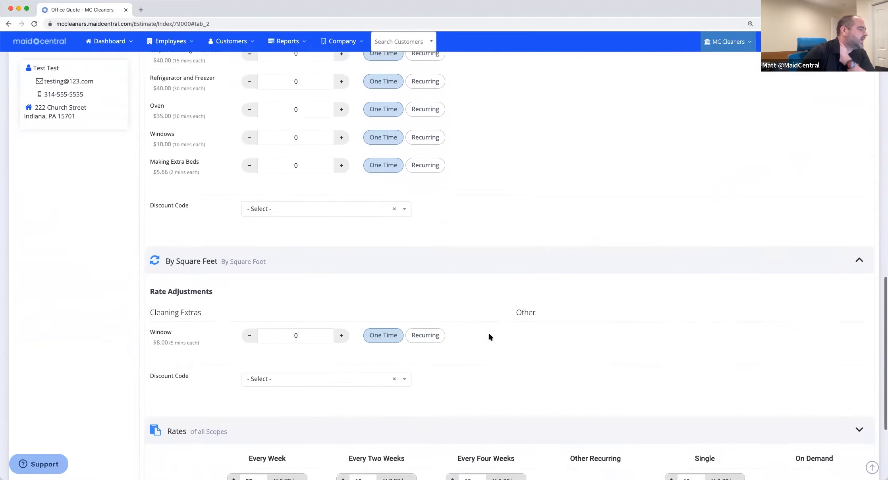
pyautogui.scroll(-1, 489, 335)
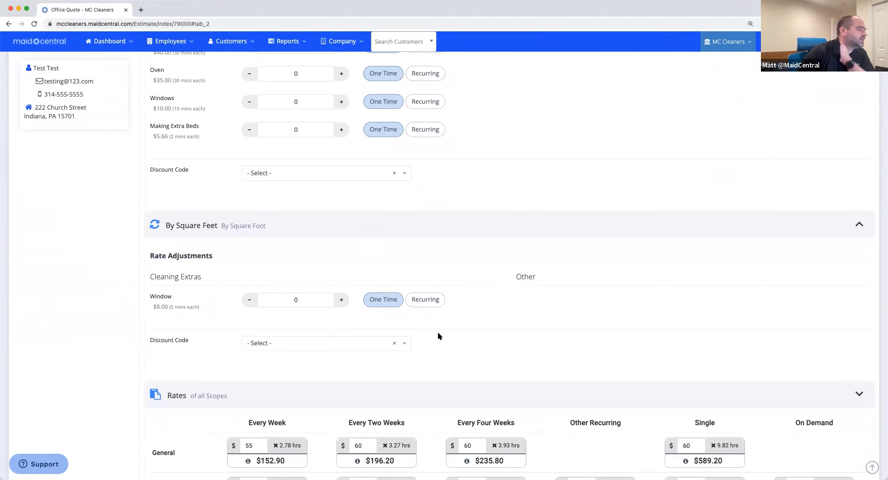
pyautogui.scroll(-4, 443, 338)
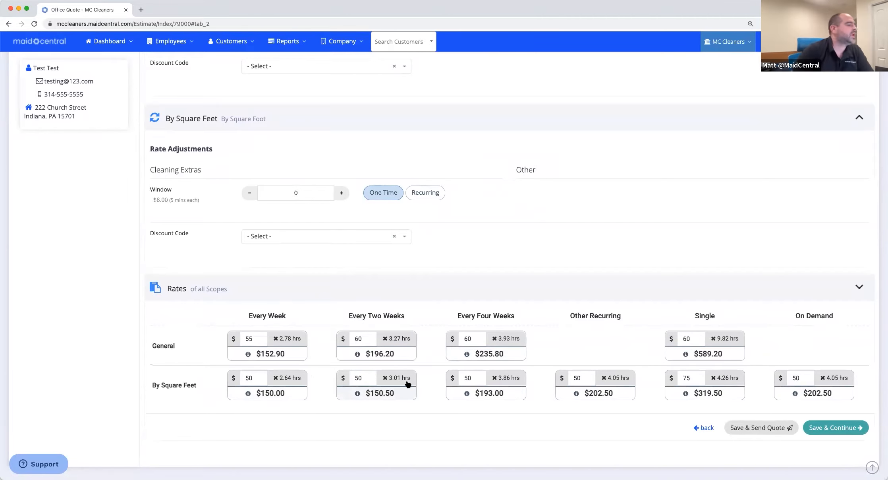
pyautogui.scroll(20, 405, 380)
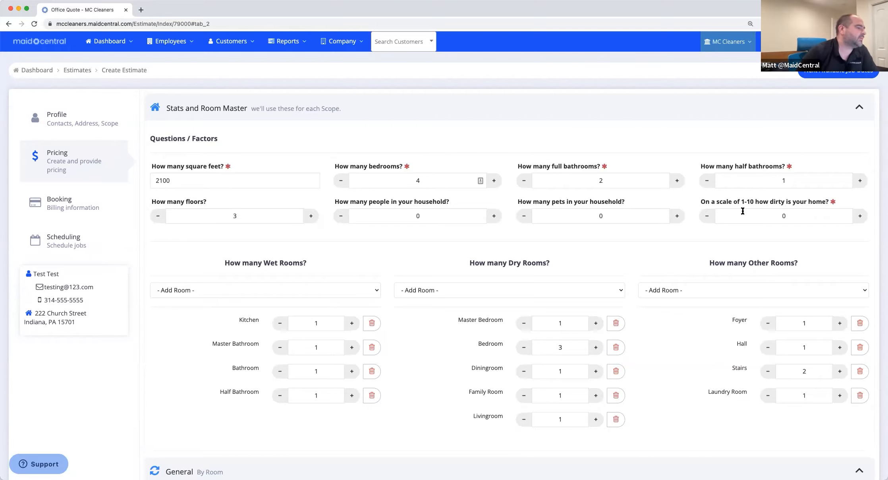
pyautogui.scroll(-15, 467, 278)
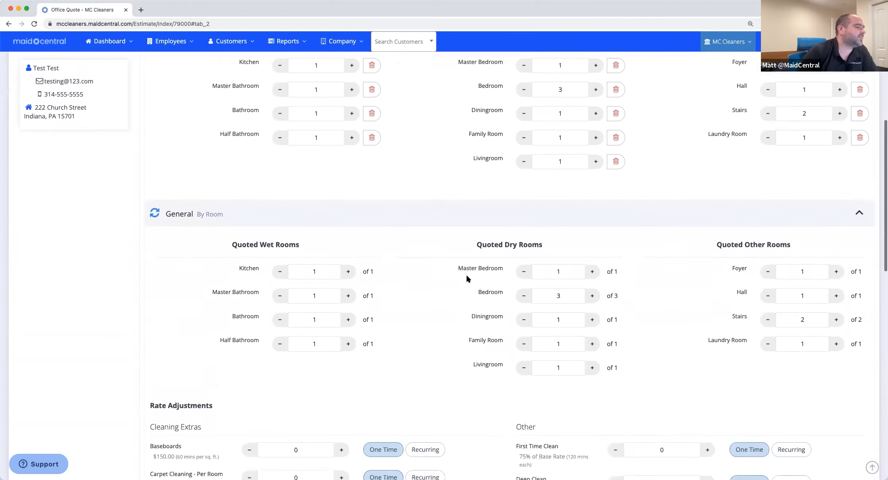
pyautogui.scroll(-10, 467, 278)
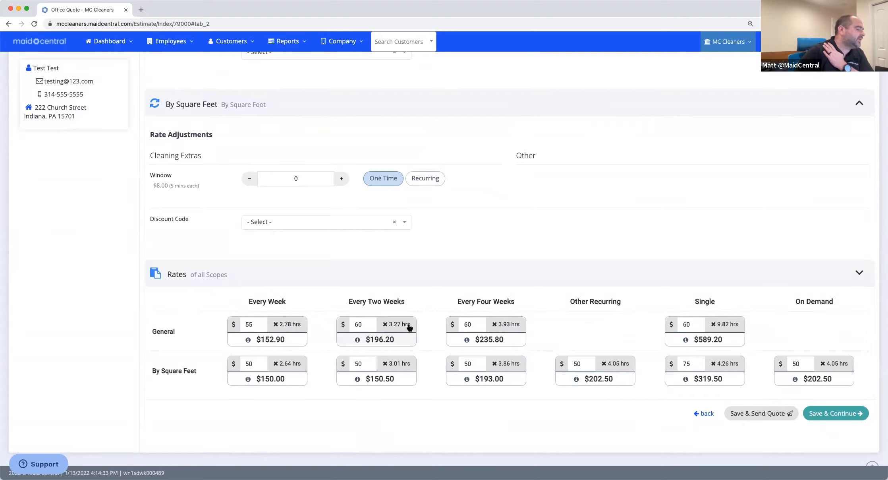
# Set the home's size to 2500 square feet in the Stats and Room Master section
pyautogui.scroll(20, 409, 326)
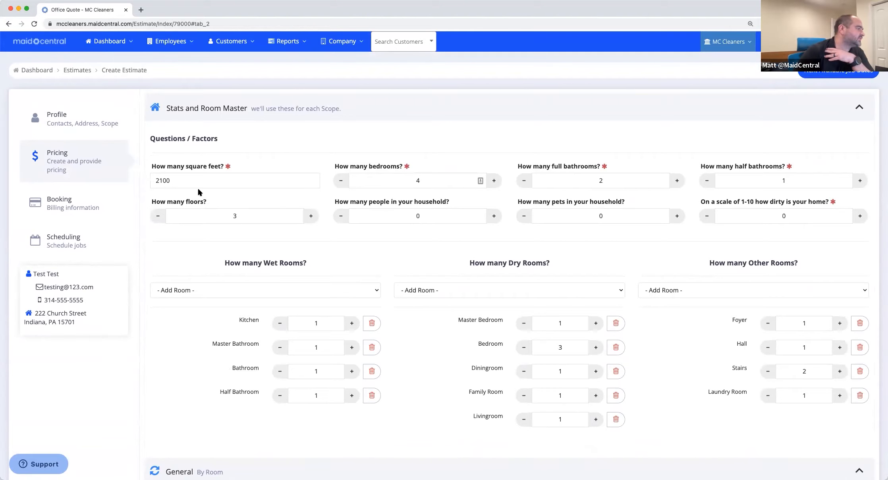
pyautogui.moveTo(197, 189); pyautogui.dragTo(146, 179)
pyautogui.write('2500')
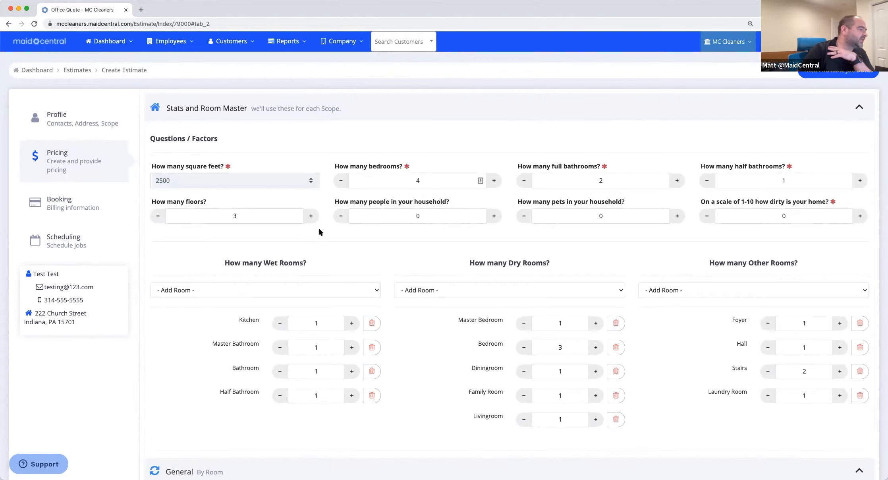
pyautogui.click(337, 234)
# Select the General scope's Every Two Weeks rate for the quote
pyautogui.scroll(-20, 346, 261)
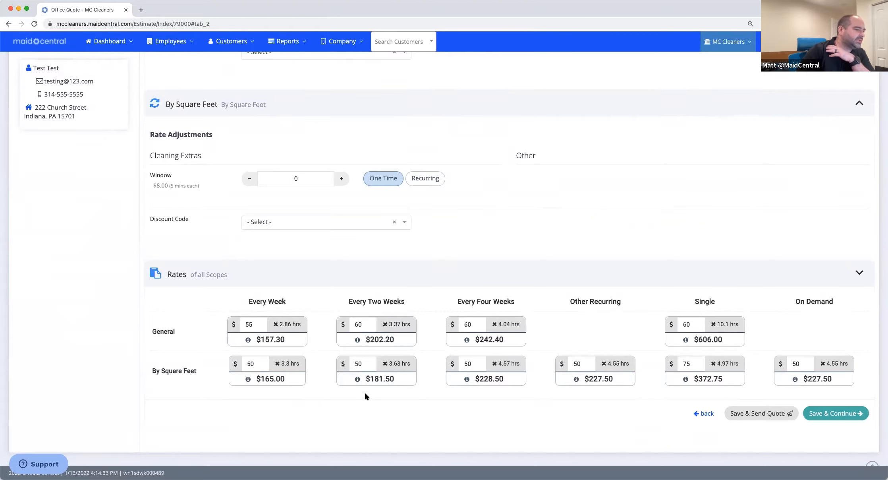
pyautogui.click(404, 331)
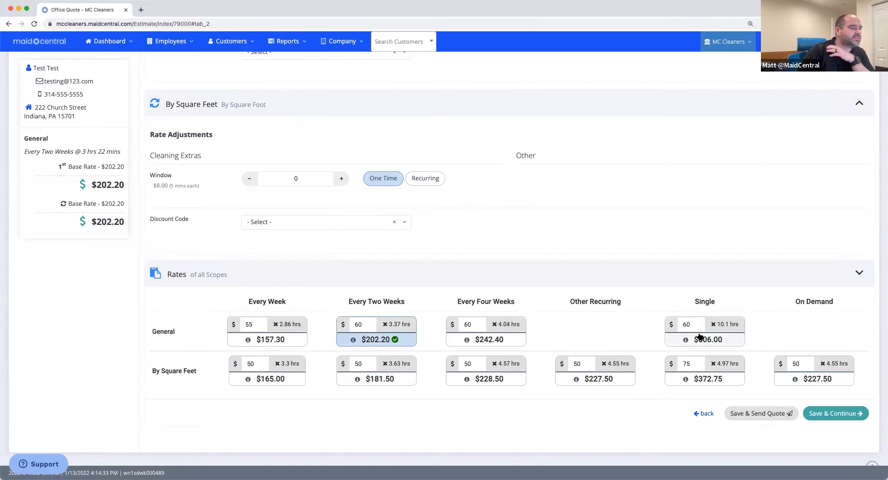
pyautogui.moveTo(686, 340)
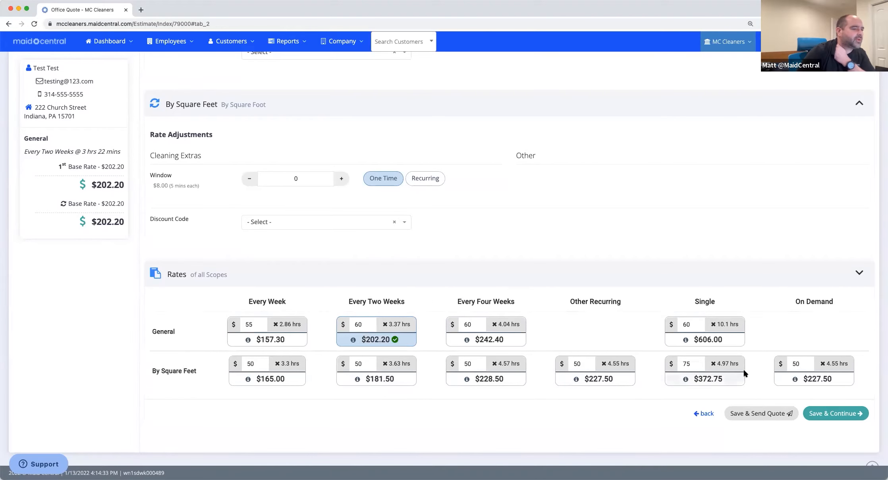
# Save the quote and prepare its email, adding the General Every Week and Every Four Weeks prices to the selected one
pyautogui.click(741, 415)
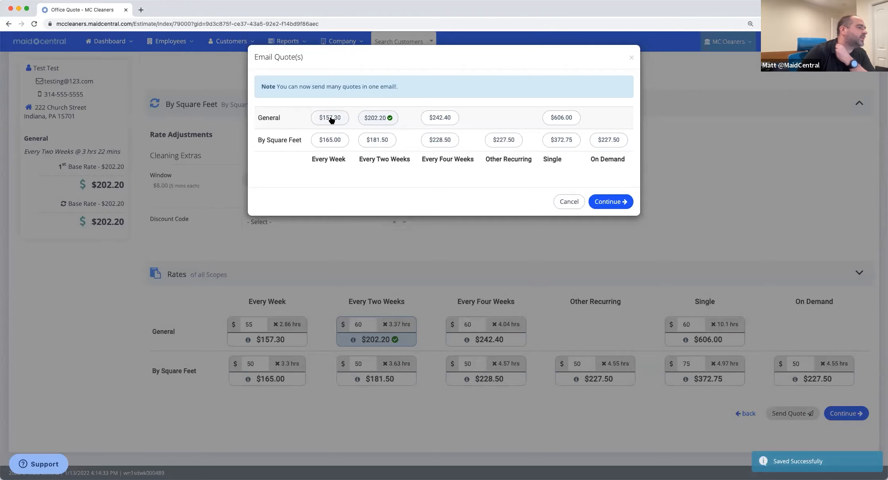
pyautogui.click(325, 120)
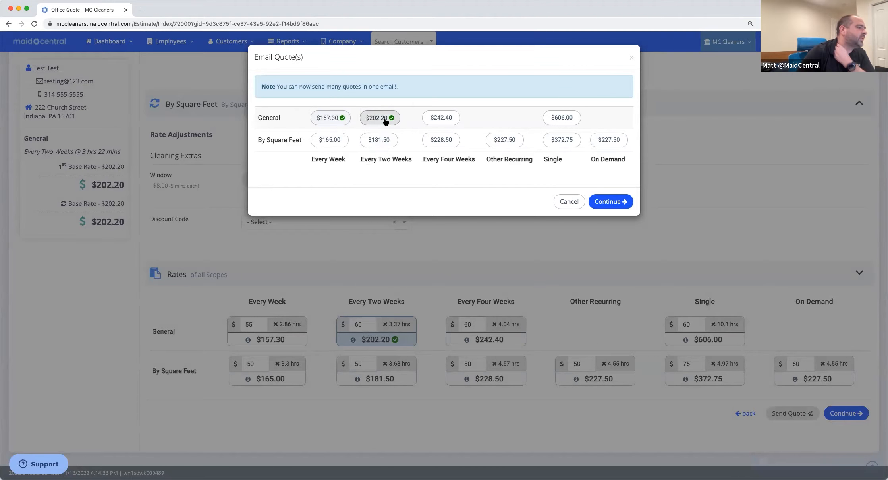
pyautogui.click(427, 119)
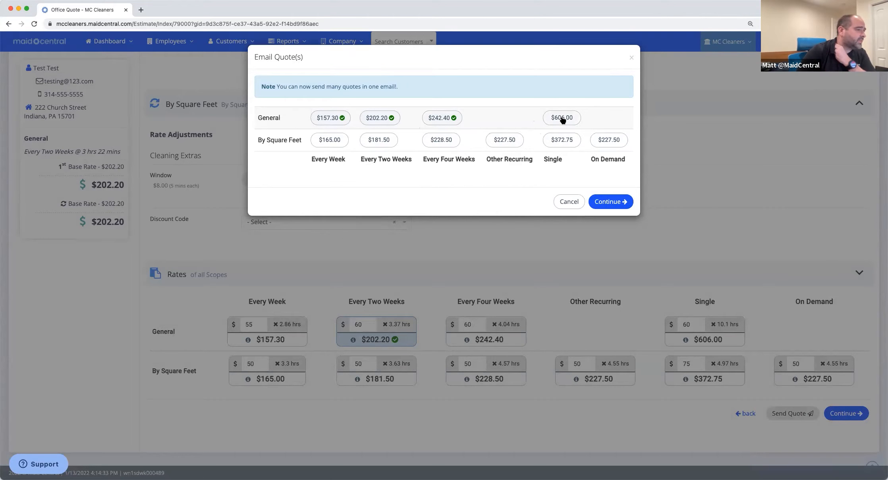
pyautogui.click(615, 204)
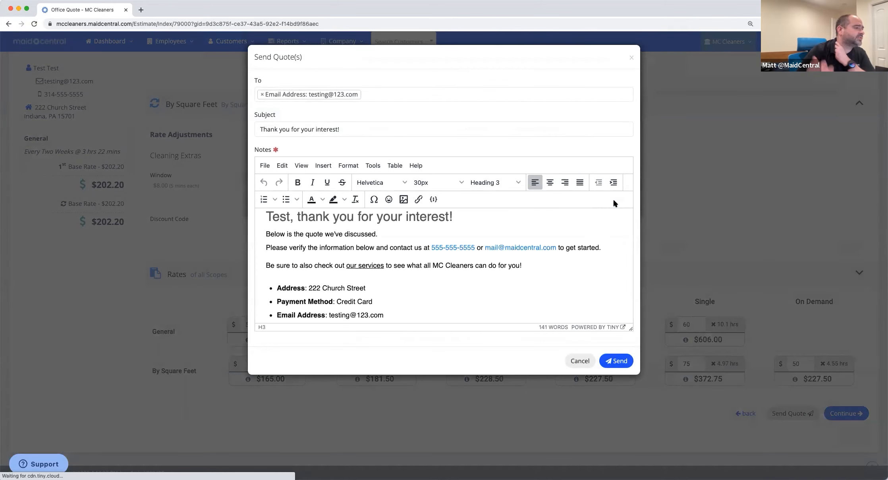
# Read the greeting and customer contact details in the quote email's notes
pyautogui.scroll(-2, 401, 279)
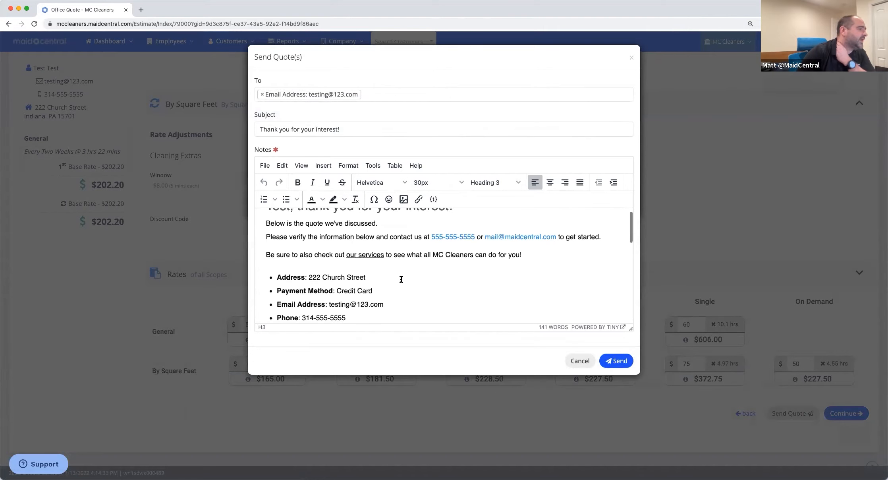
pyautogui.scroll(2, 397, 278)
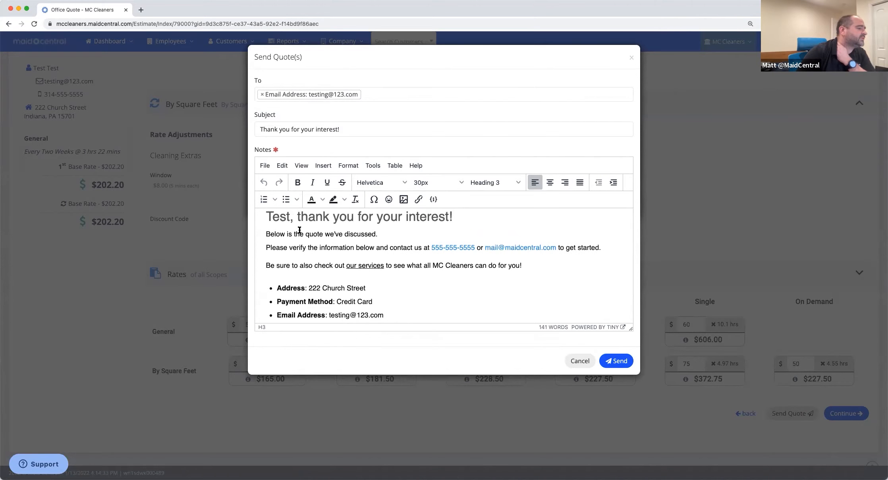
pyautogui.moveTo(289, 218); pyautogui.dragTo(516, 311)
pyautogui.scroll(-2, 515, 312)
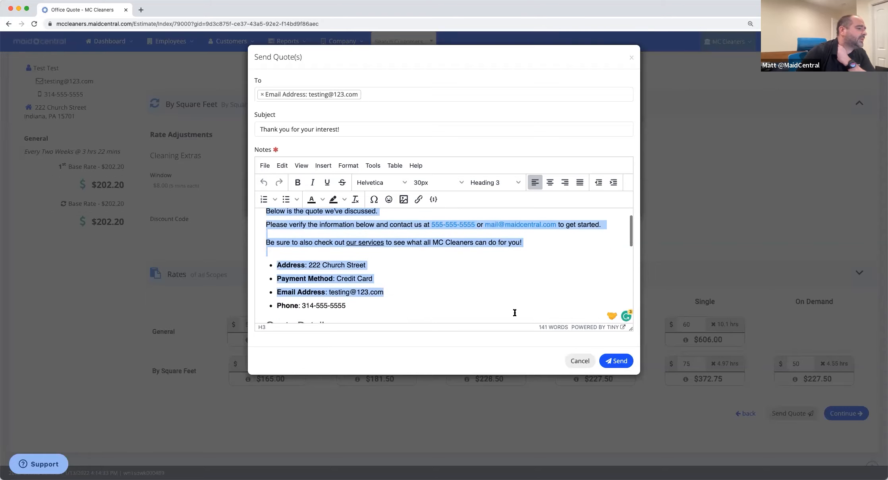
pyautogui.scroll(-2, 501, 303)
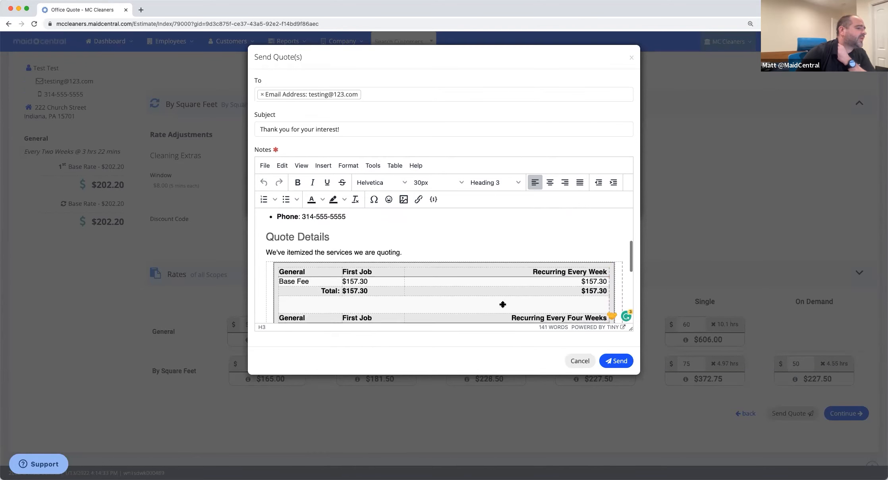
# Examine the email's itemized General prices for the weekly, every-four-weeks and every-two-weeks services
pyautogui.scroll(-1, 502, 304)
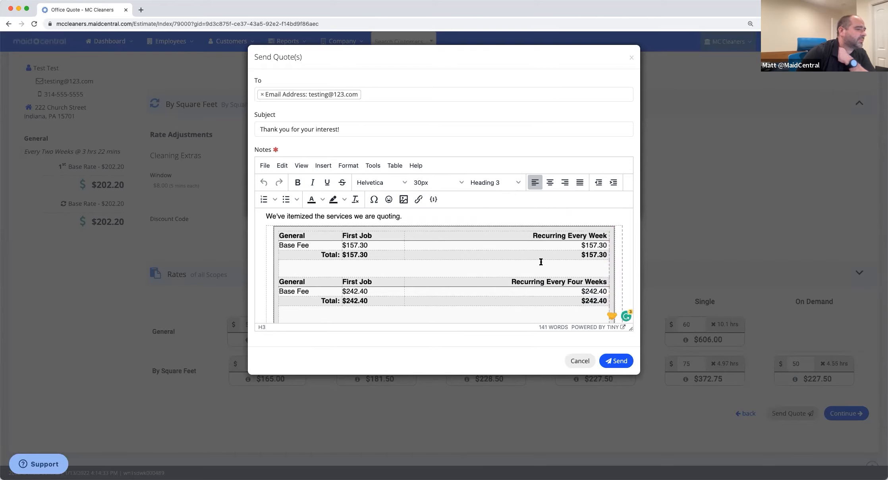
pyautogui.scroll(-1, 522, 269)
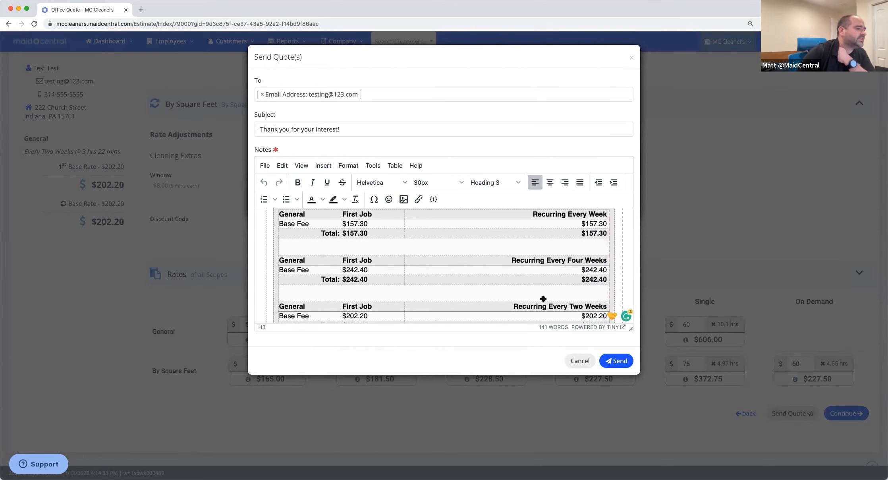
pyautogui.scroll(-2, 532, 295)
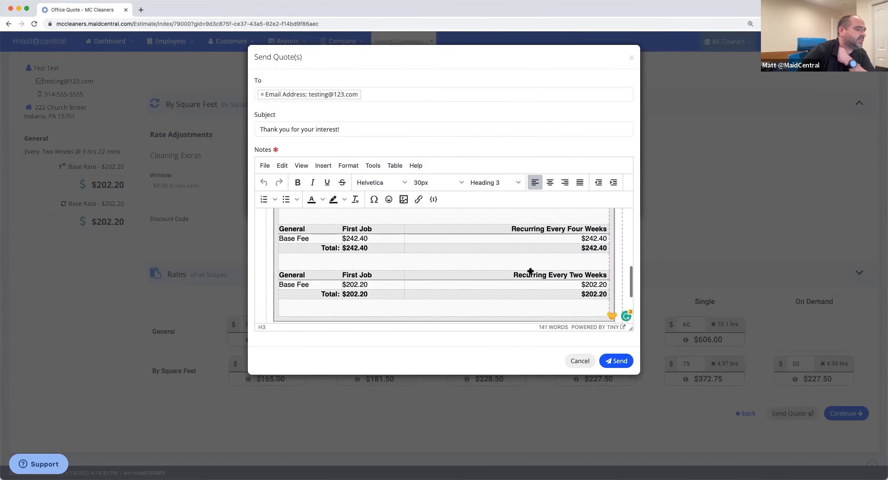
pyautogui.scroll(3, 542, 259)
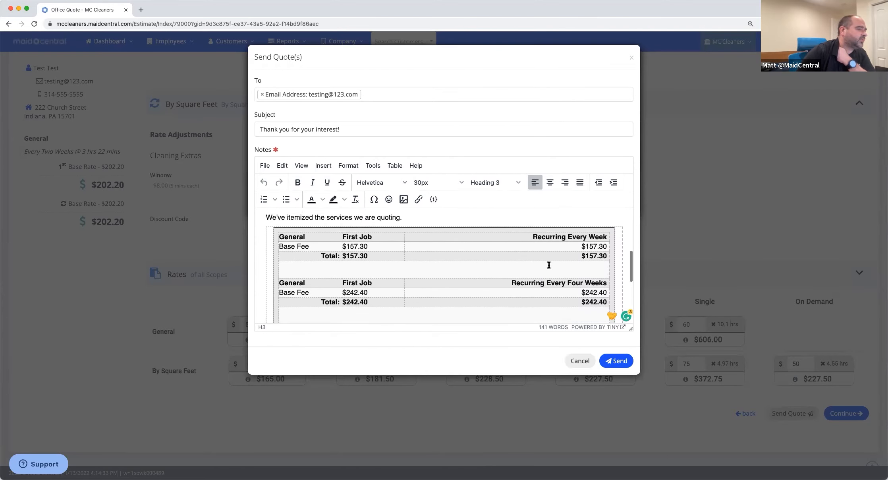
pyautogui.scroll(-2, 540, 260)
pyautogui.scroll(-2, 588, 250)
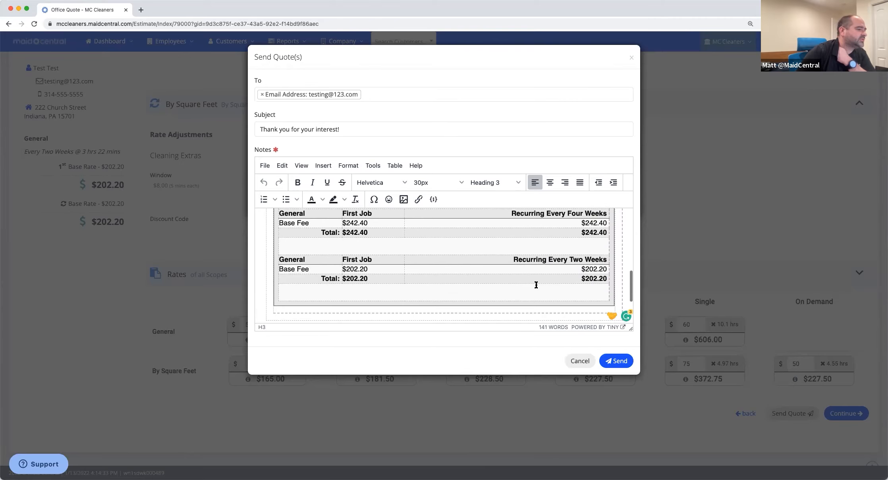
pyautogui.scroll(-4, 520, 299)
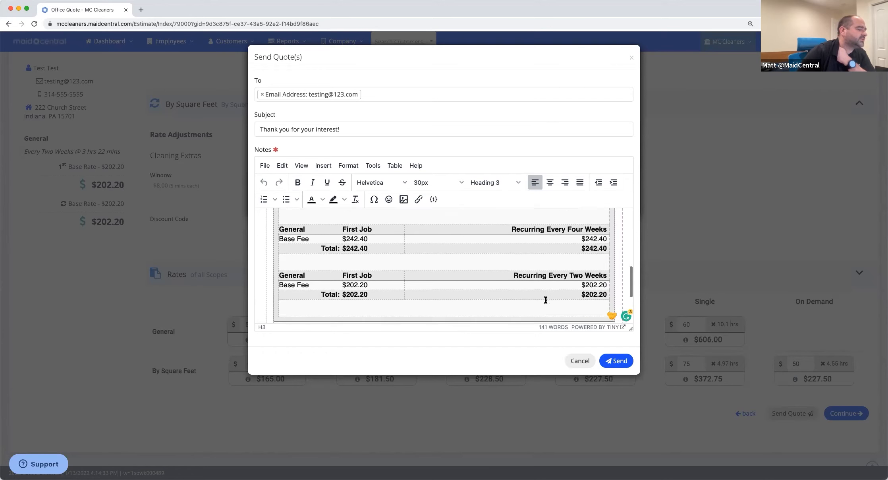
pyautogui.scroll(3, 516, 293)
pyautogui.scroll(5, 510, 292)
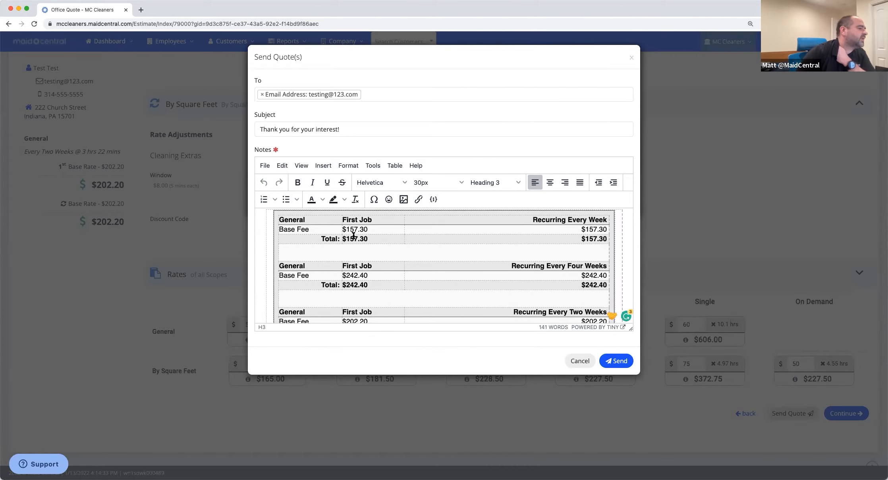
pyautogui.scroll(1, 358, 256)
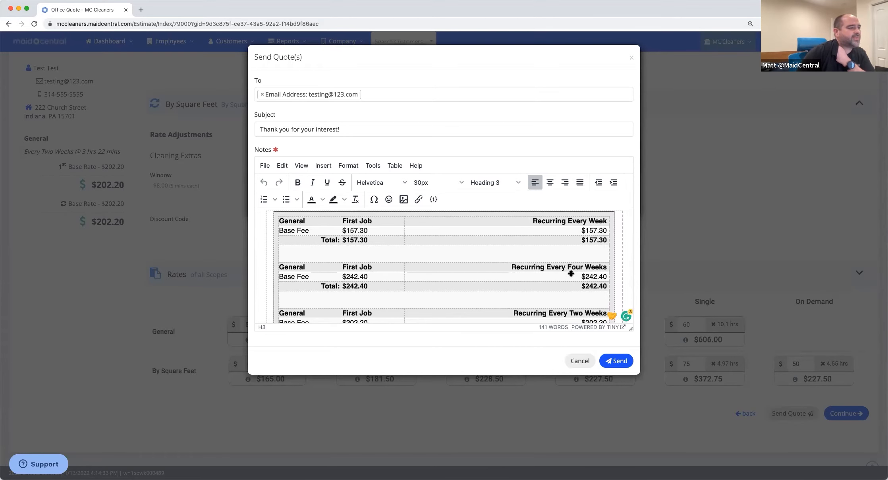
pyautogui.scroll(-3, 561, 298)
pyautogui.scroll(3, 503, 296)
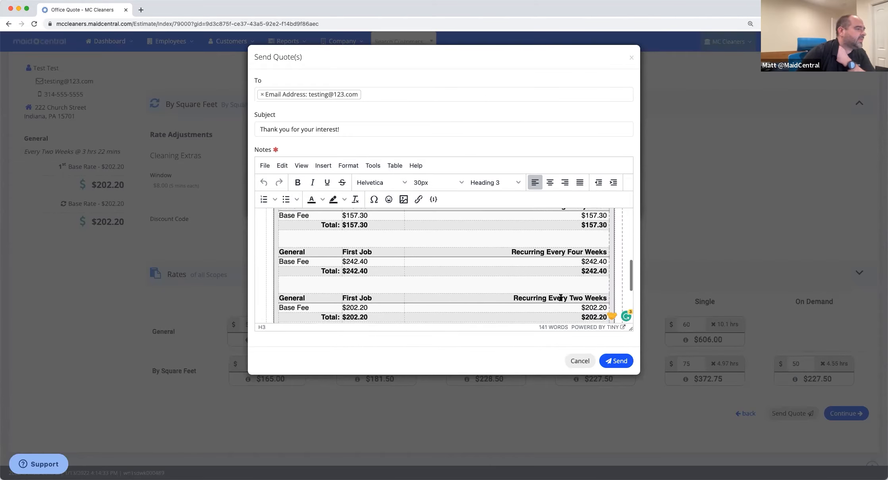
# Inspect the first-job column of the quote table and the email's closing Book Now section
pyautogui.click(354, 213)
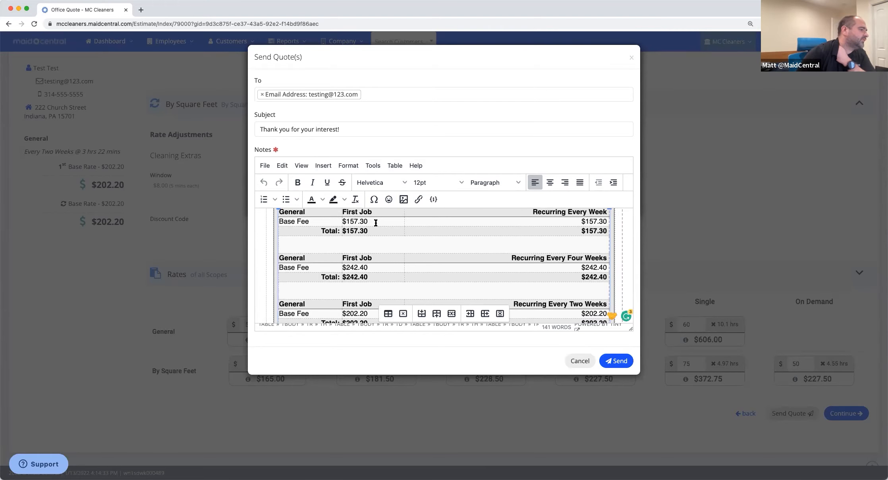
pyautogui.moveTo(368, 230); pyautogui.dragTo(361, 250)
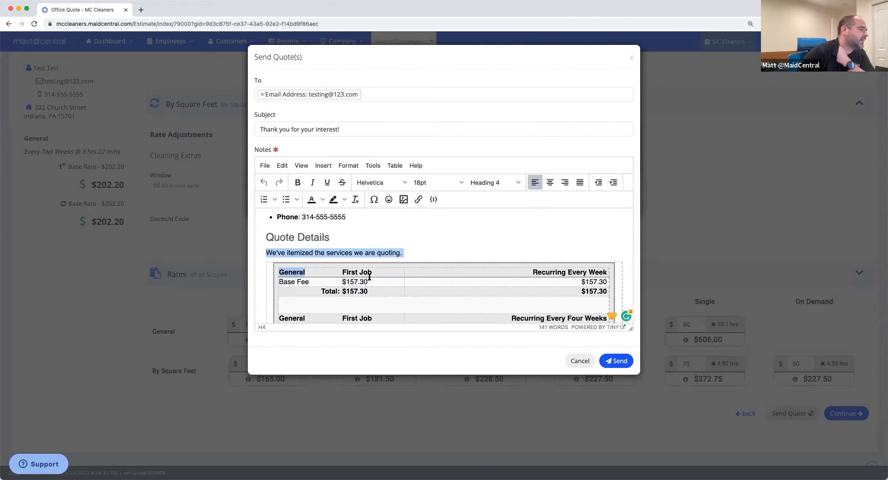
pyautogui.click(367, 266)
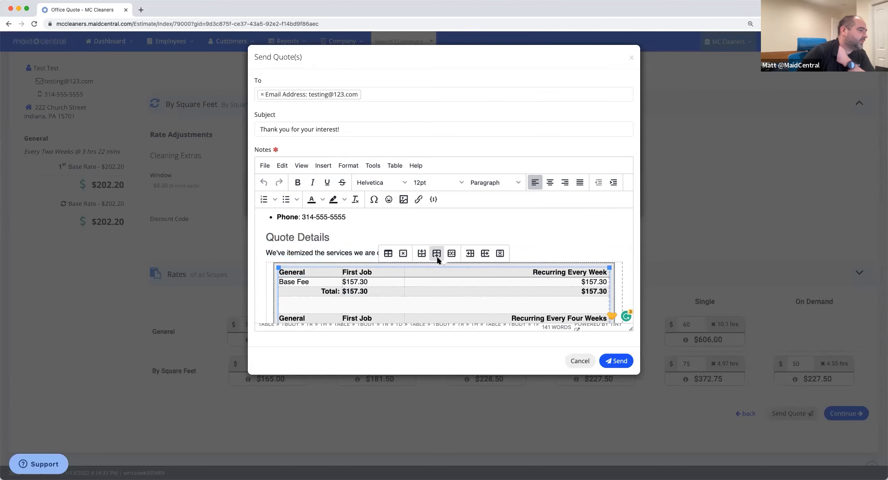
pyautogui.scroll(-8, 442, 286)
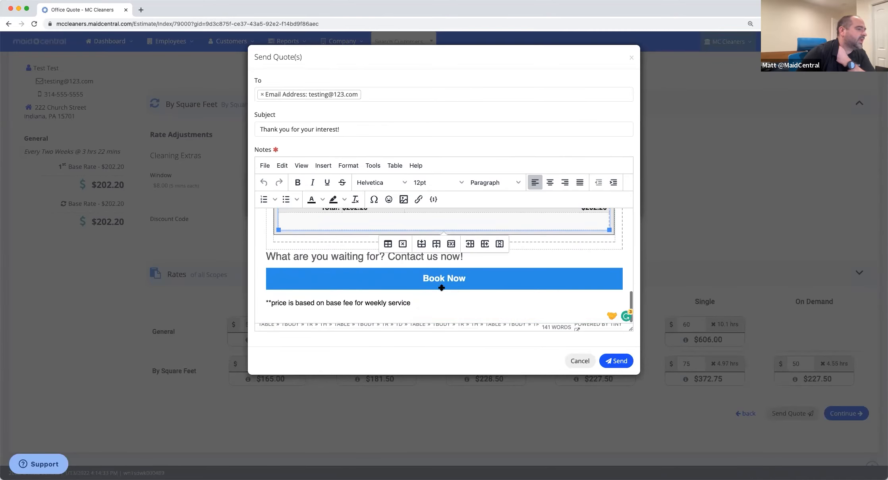
pyautogui.scroll(2, 558, 243)
pyautogui.scroll(3, 561, 241)
pyautogui.scroll(-5, 560, 244)
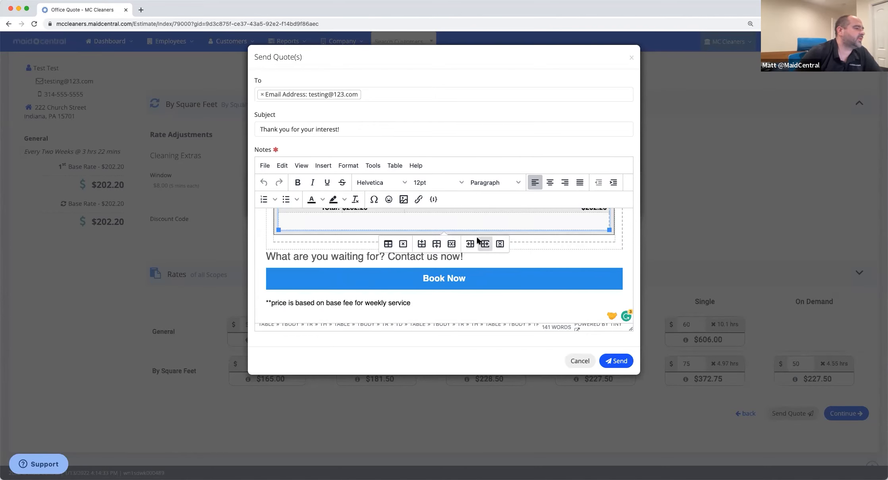
# Discard the quote email without sending it and close the selection of quotes to email
pyautogui.click(494, 307)
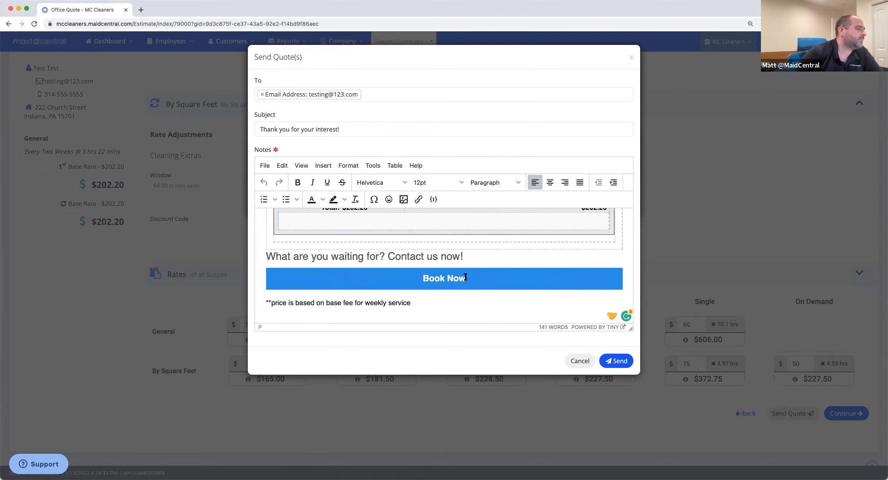
pyautogui.click(482, 280)
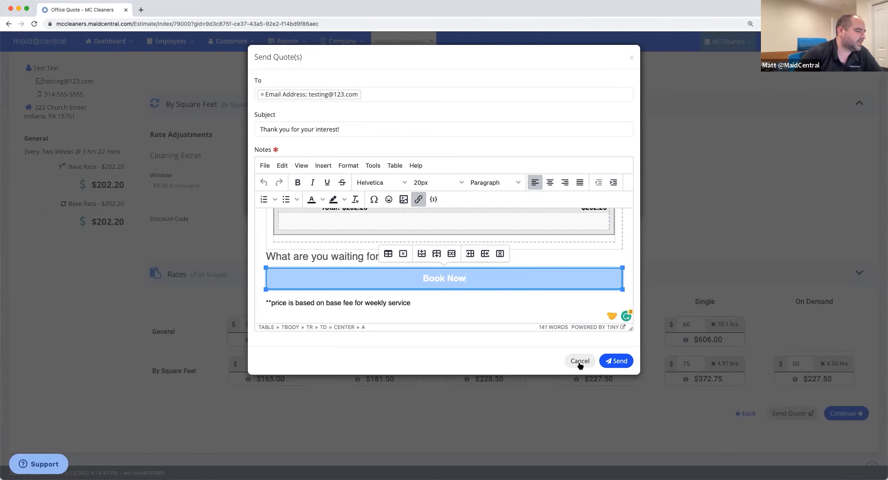
pyautogui.click(580, 361)
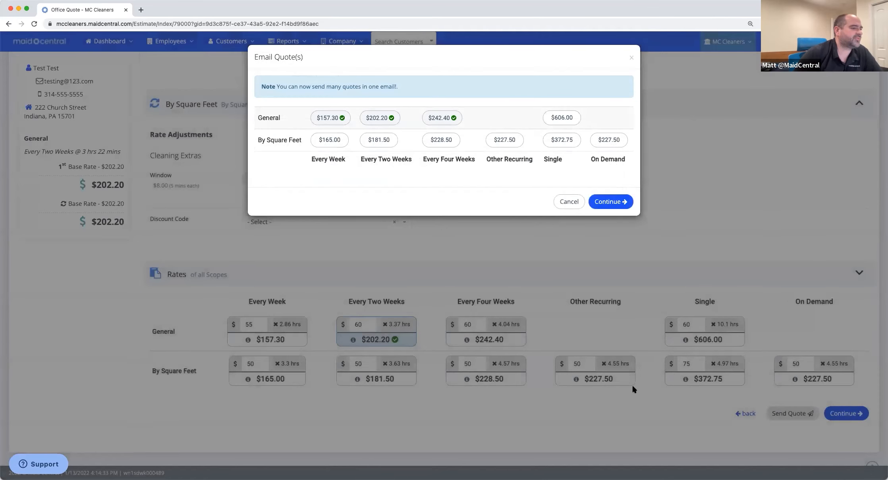
pyautogui.click(569, 202)
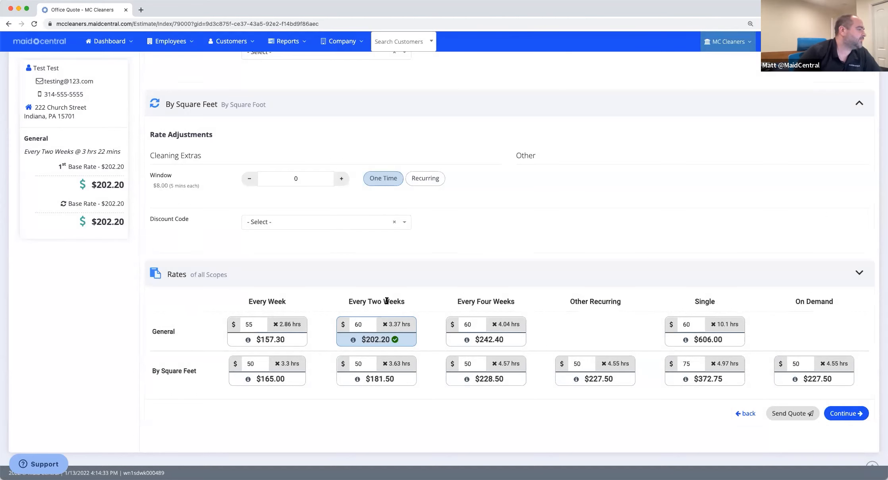
# Try hourly rates of $61 and $62 for the General Every Two Weeks service, selecting its price each time
pyautogui.click(368, 326)
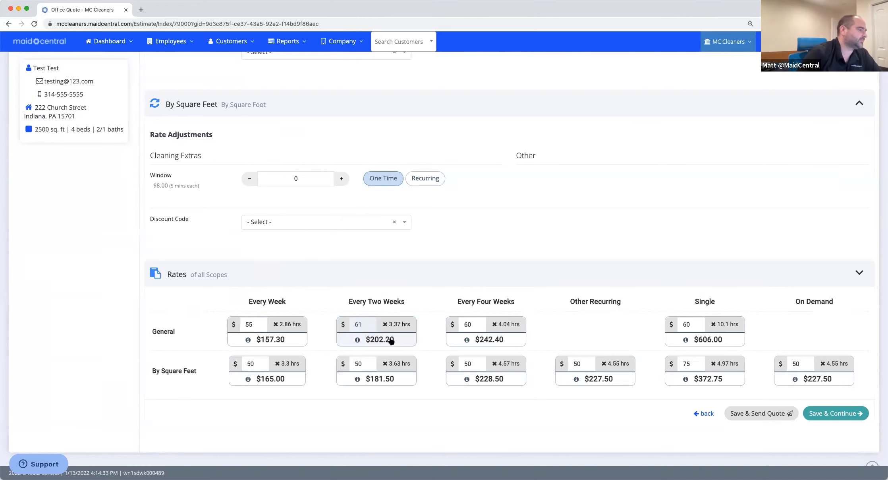
pyautogui.click(399, 339)
pyautogui.click(369, 323)
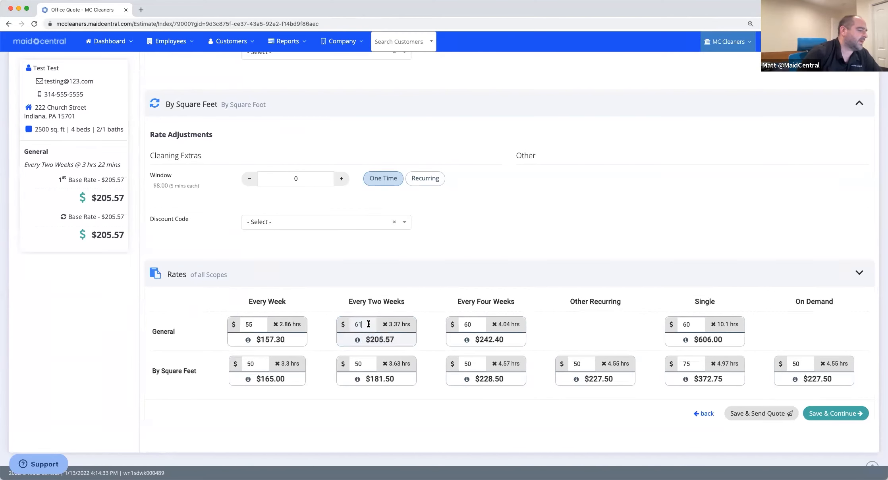
pyautogui.press('BackSpace')
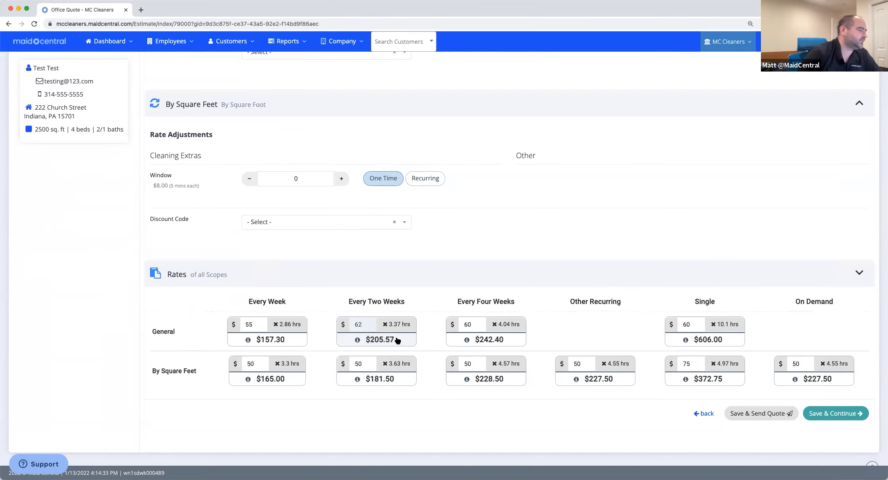
pyautogui.click(397, 339)
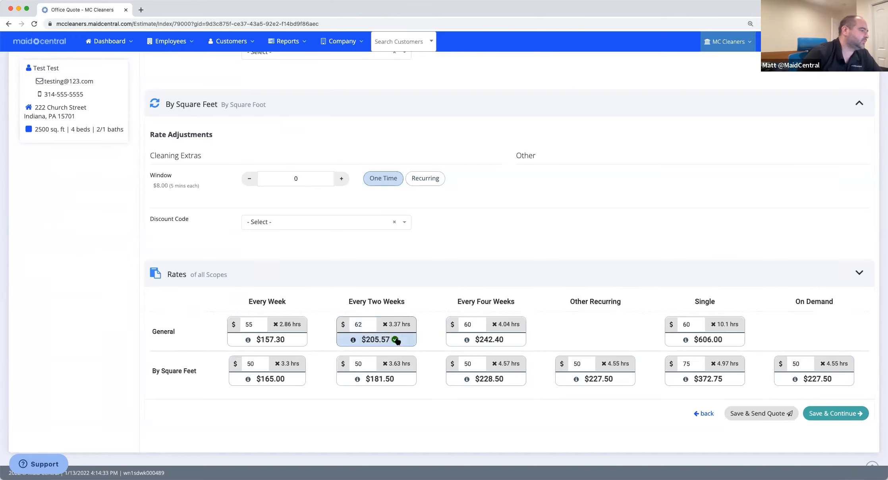
# Fine-tune the General Every Two Weeks hourly rate to 62.019 and select the resulting $209.00 price
pyautogui.click(369, 324)
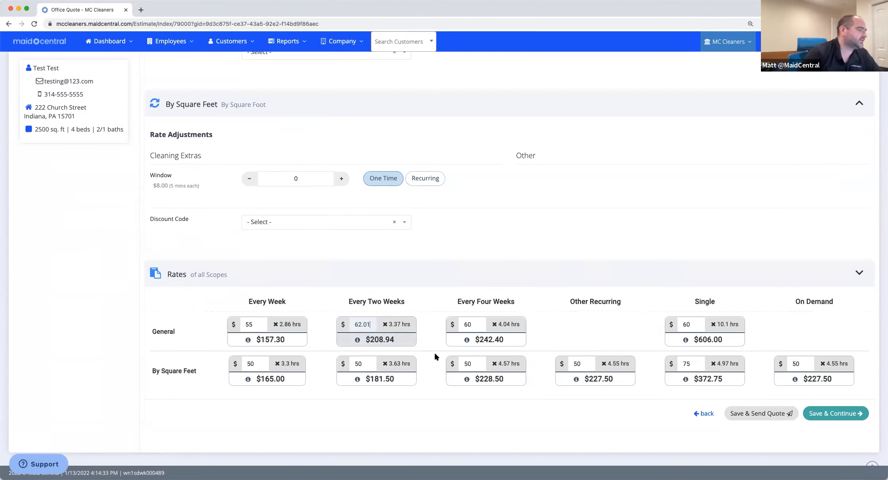
pyautogui.click(372, 323)
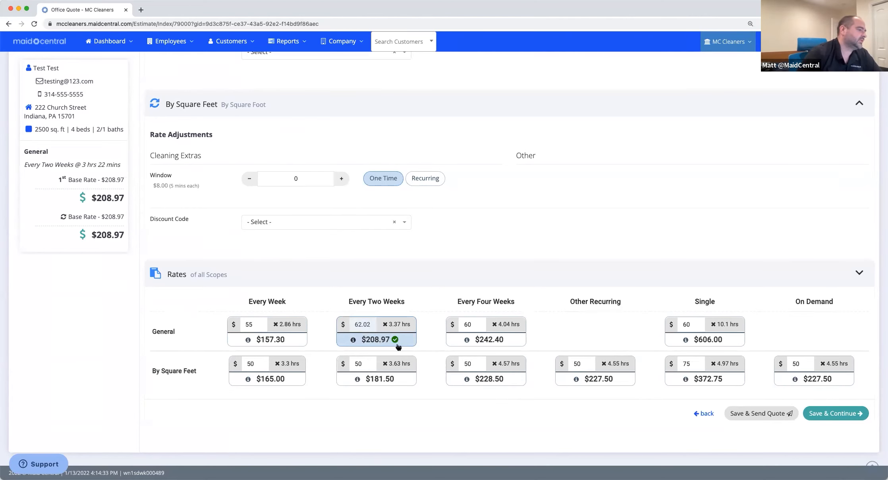
pyautogui.click(371, 324)
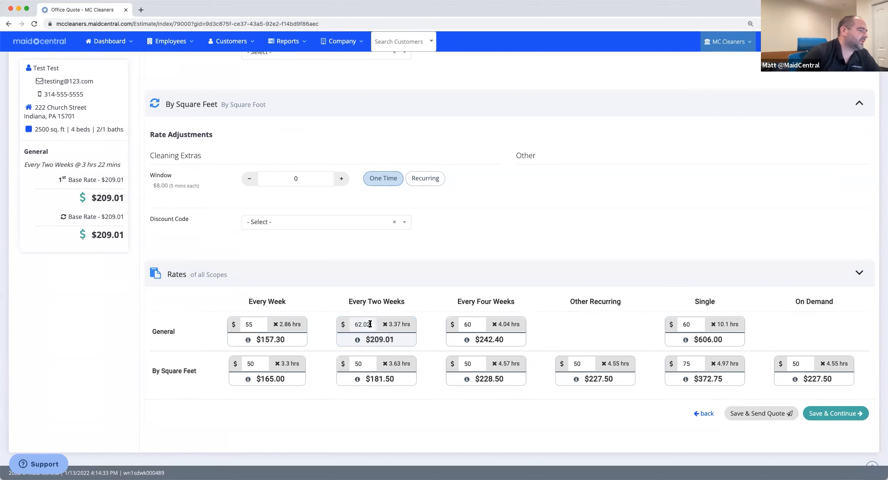
pyautogui.write('19')
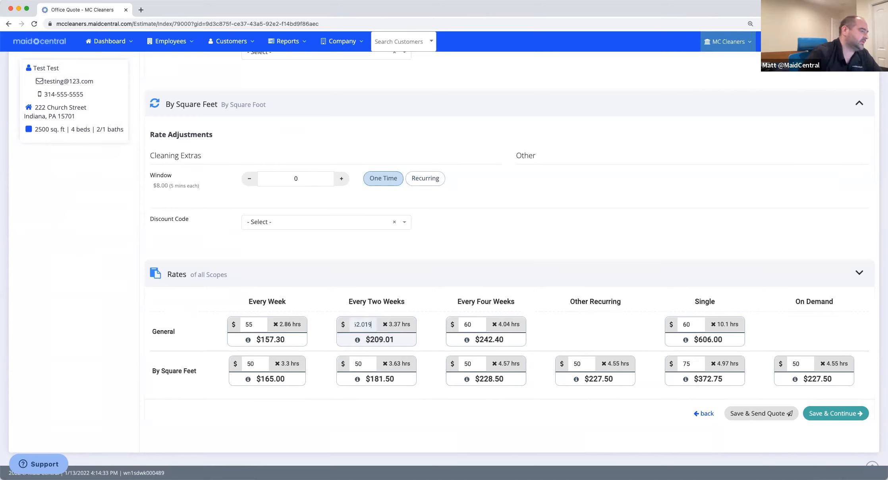
pyautogui.click(421, 342)
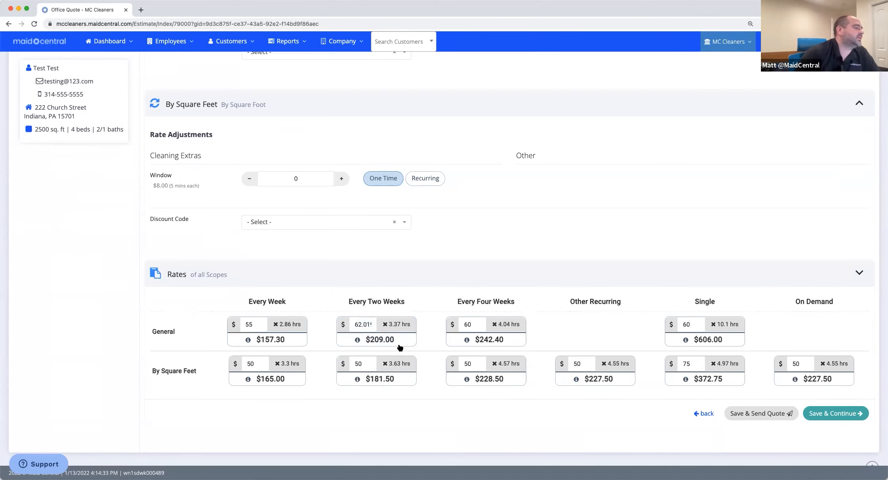
pyautogui.click(377, 341)
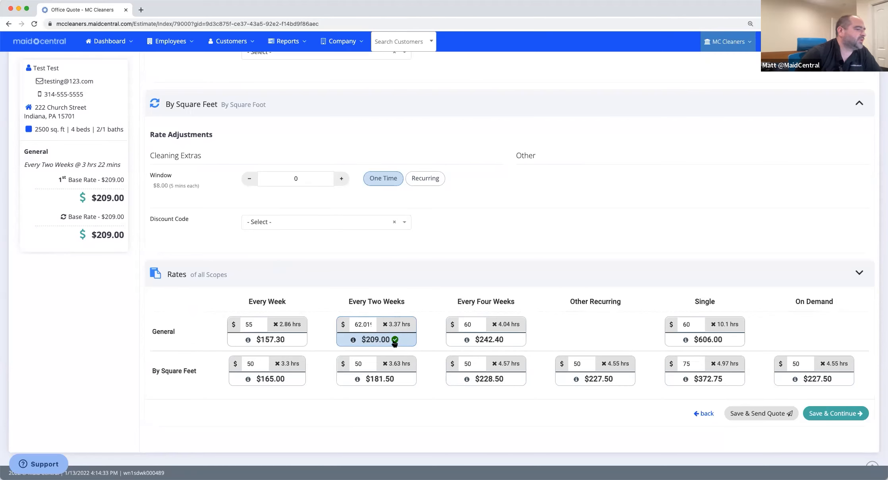
# Save the pricing, continue to Booking, and review the home, payment and instruction fields
pyautogui.click(834, 418)
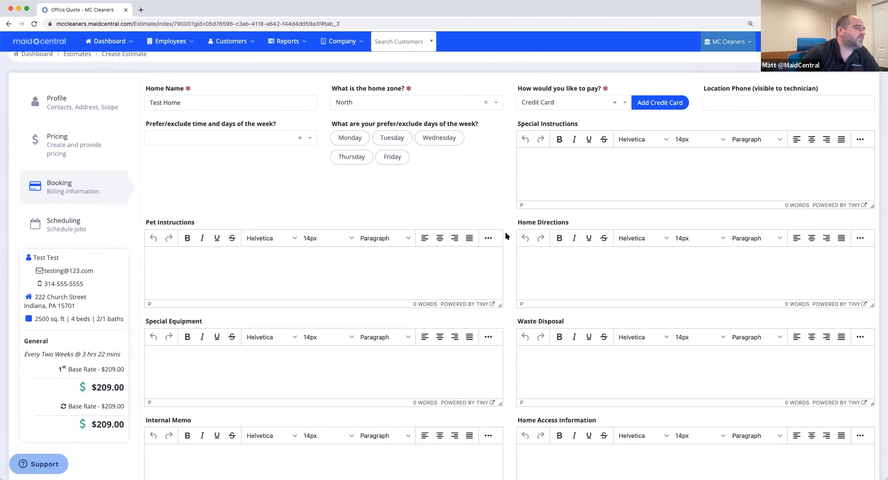
pyautogui.scroll(-5, 505, 235)
pyautogui.scroll(5, 505, 236)
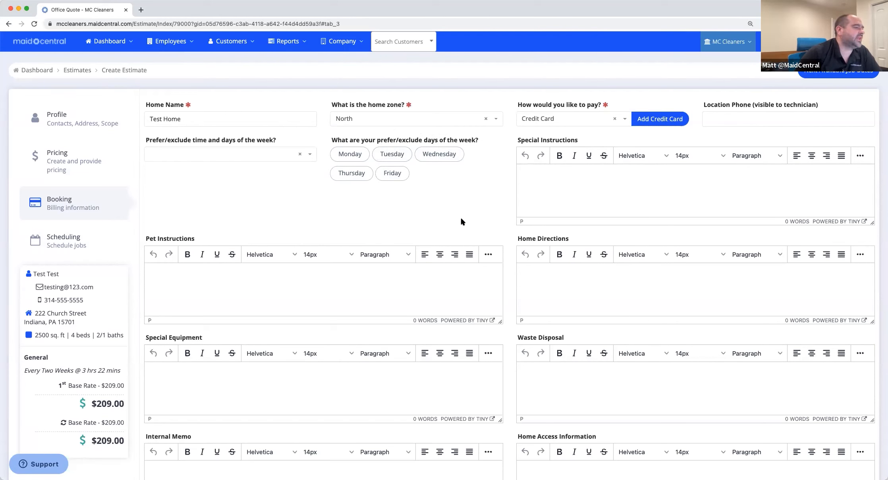
pyautogui.scroll(-1, 461, 220)
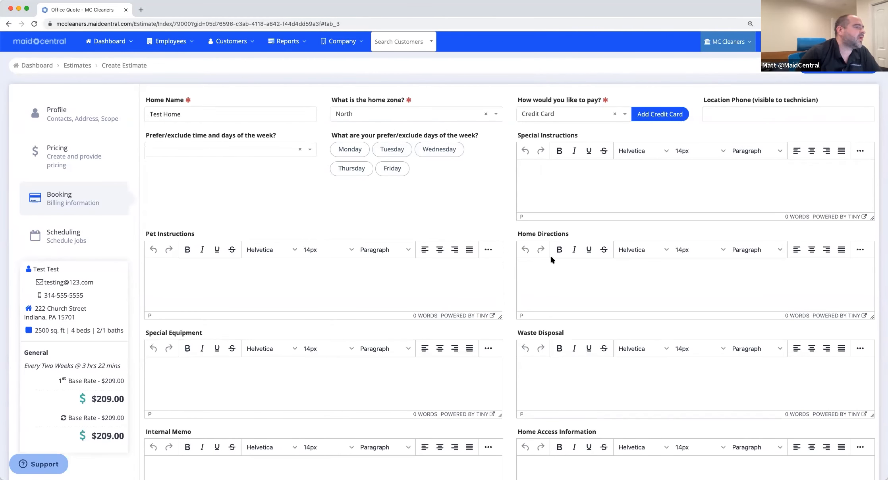
pyautogui.scroll(-3, 550, 255)
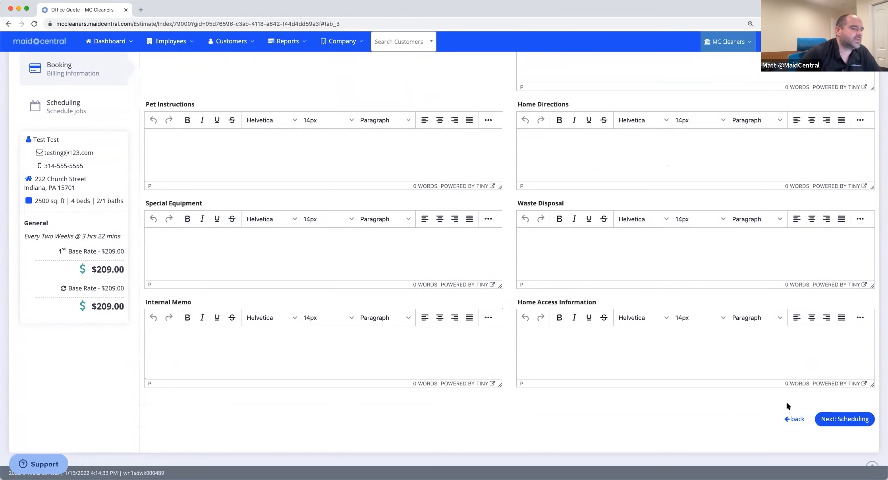
pyautogui.scroll(3, 786, 401)
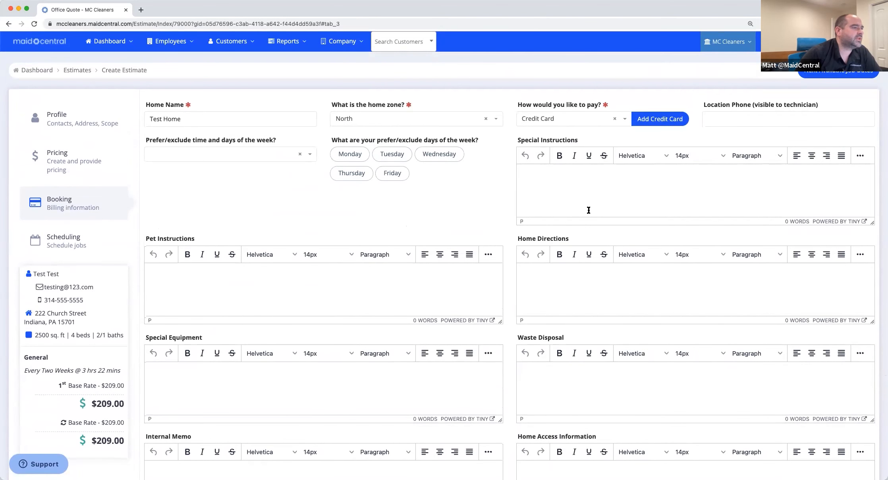
# Inspect the new-customer and existing-customer options for adding a credit card, leaving without saving one
pyautogui.click(646, 119)
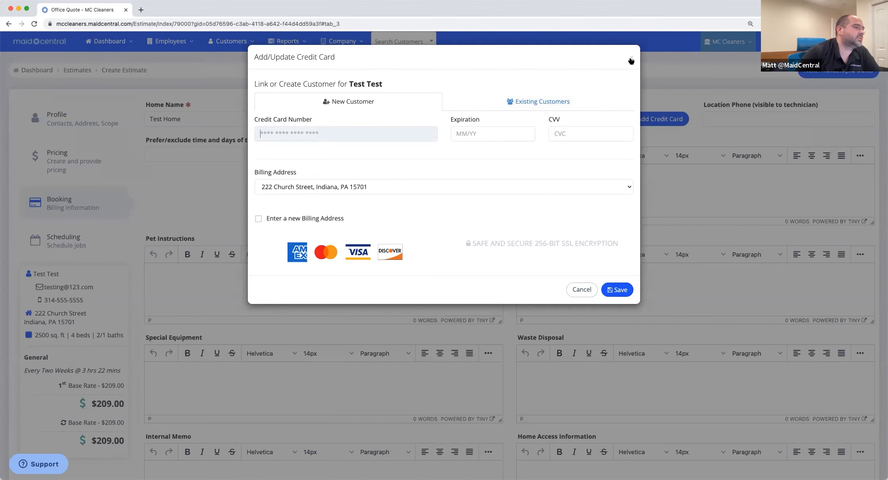
pyautogui.click(541, 101)
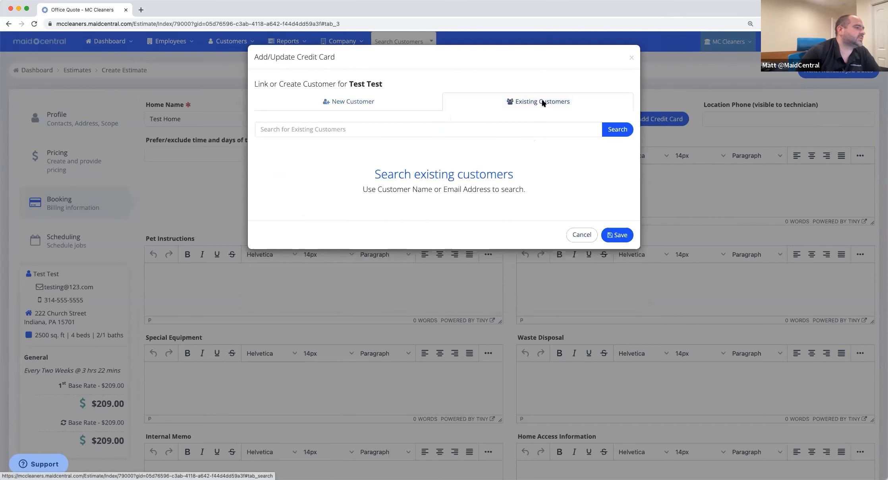
pyautogui.click(629, 58)
# Continue to Scheduling and examine the quoted job duration and home location alongside the availability calendar
pyautogui.scroll(-5, 725, 185)
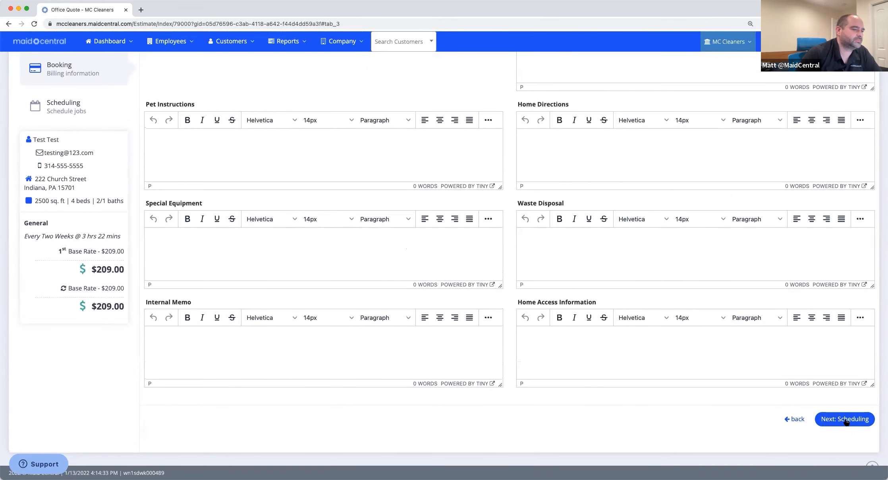
pyautogui.click(844, 418)
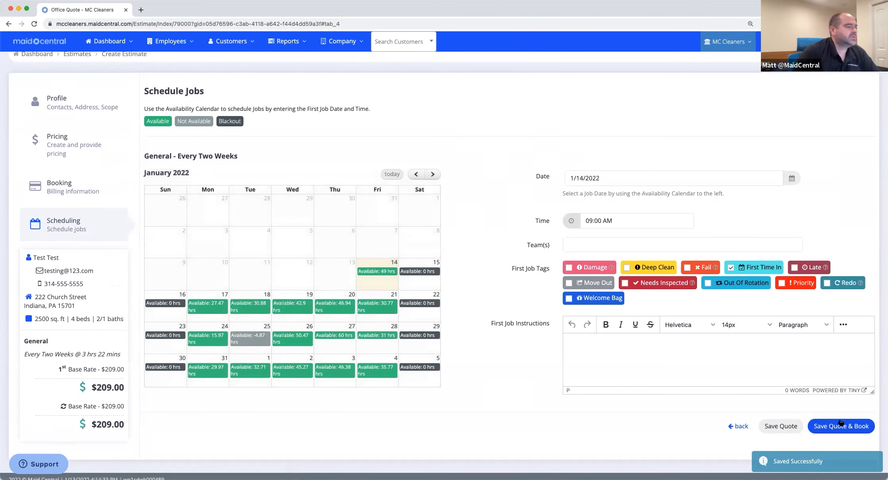
pyautogui.scroll(-1, 570, 345)
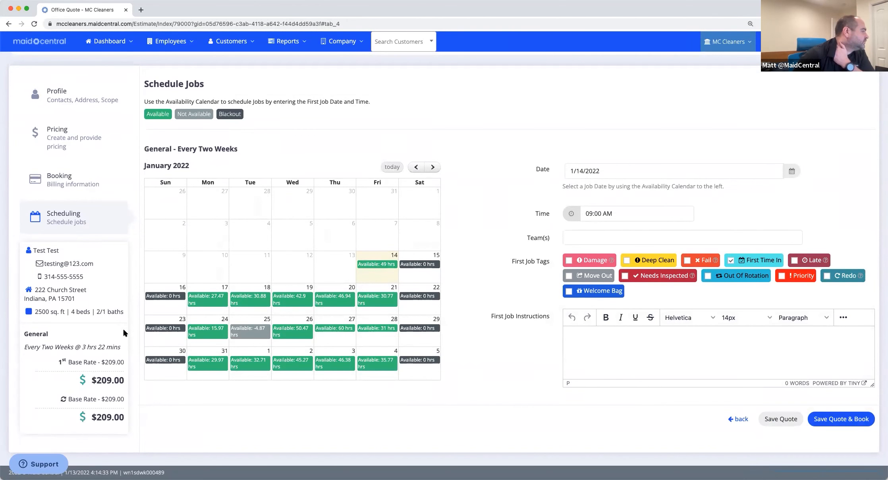
pyautogui.scroll(-1, 104, 333)
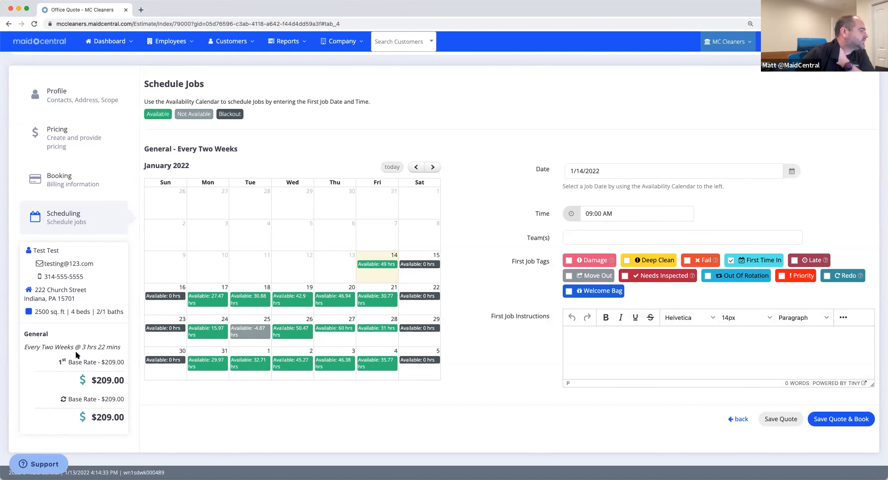
pyautogui.moveTo(75, 346); pyautogui.dragTo(120, 349)
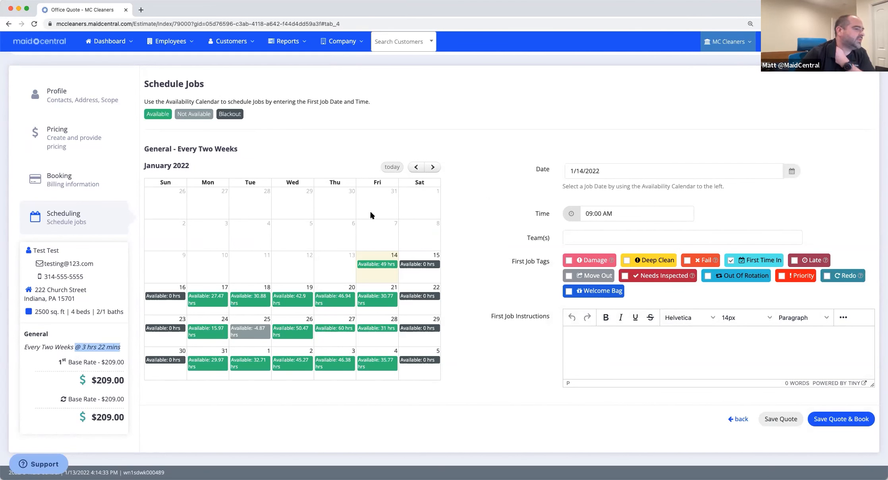
pyautogui.scroll(-1, 325, 307)
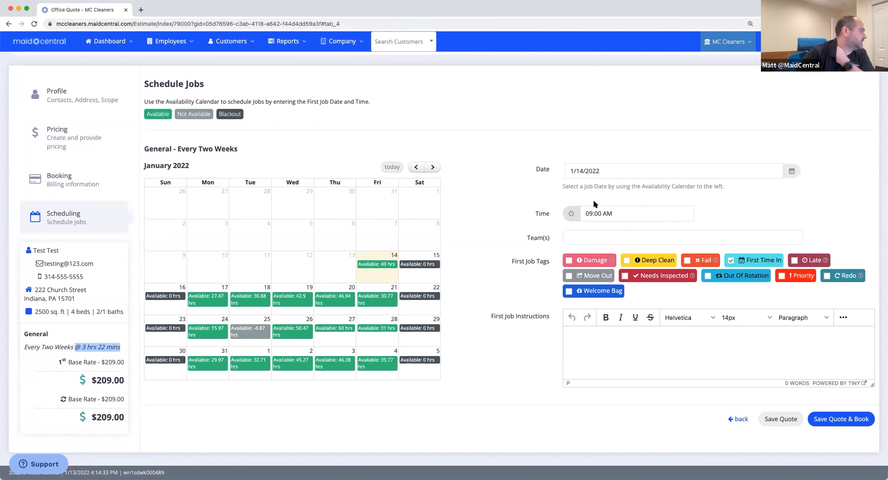
pyautogui.moveTo(52, 299); pyautogui.dragTo(75, 298)
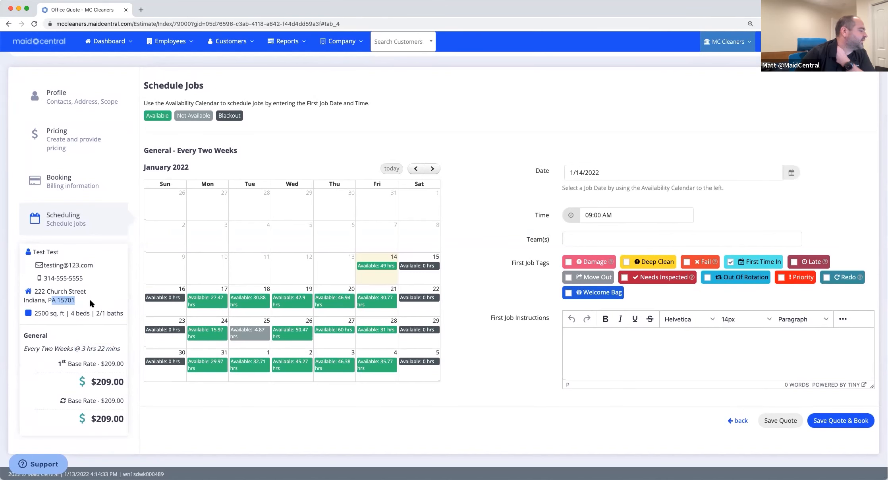
pyautogui.scroll(-1, 93, 294)
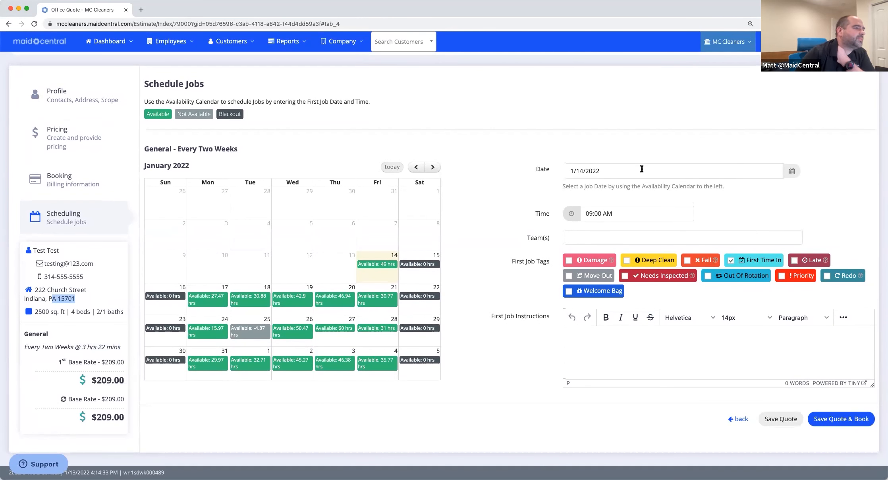
# Browse the teams available for the first job without choosing one
pyautogui.click(607, 240)
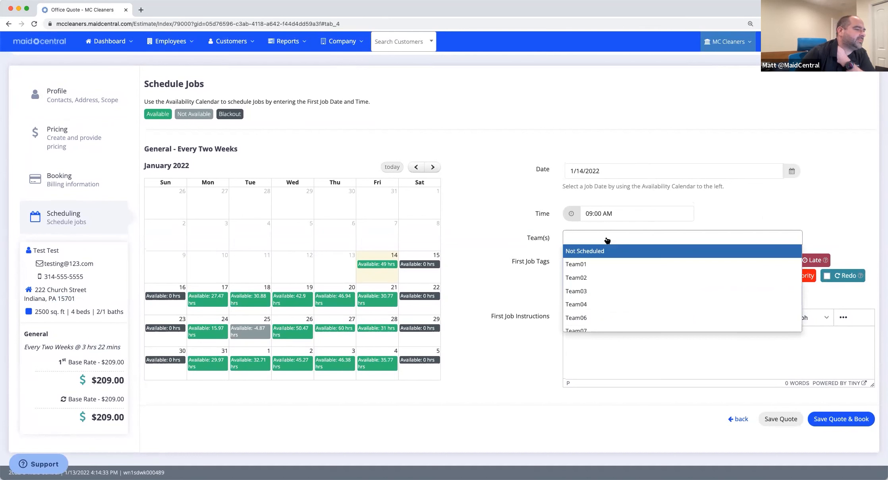
pyautogui.scroll(-3, 599, 280)
pyautogui.scroll(3, 608, 279)
pyautogui.click(764, 203)
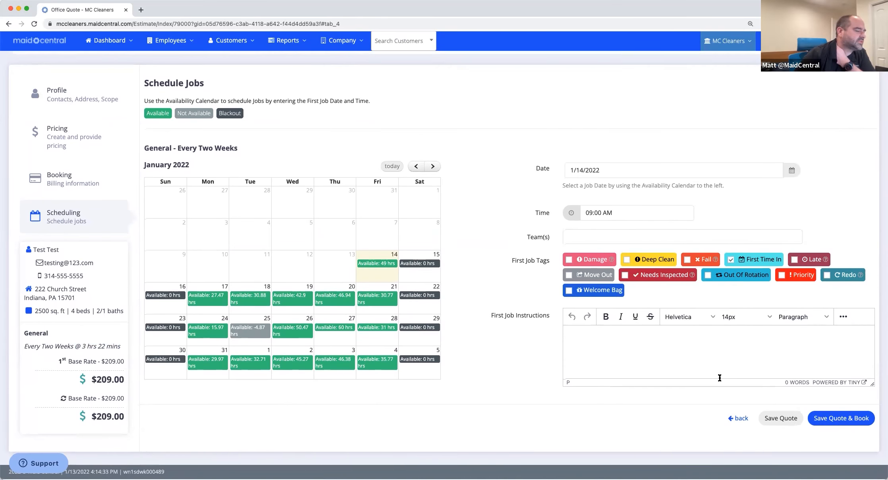
# Assign the first job to Not Scheduled and save the quote without booking it
pyautogui.scroll(-1, 712, 364)
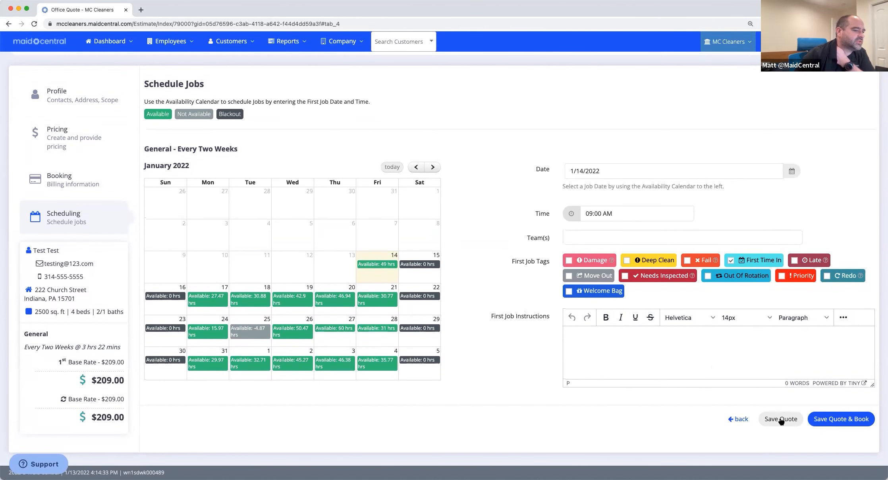
pyautogui.click(780, 416)
pyautogui.scroll(2, 675, 374)
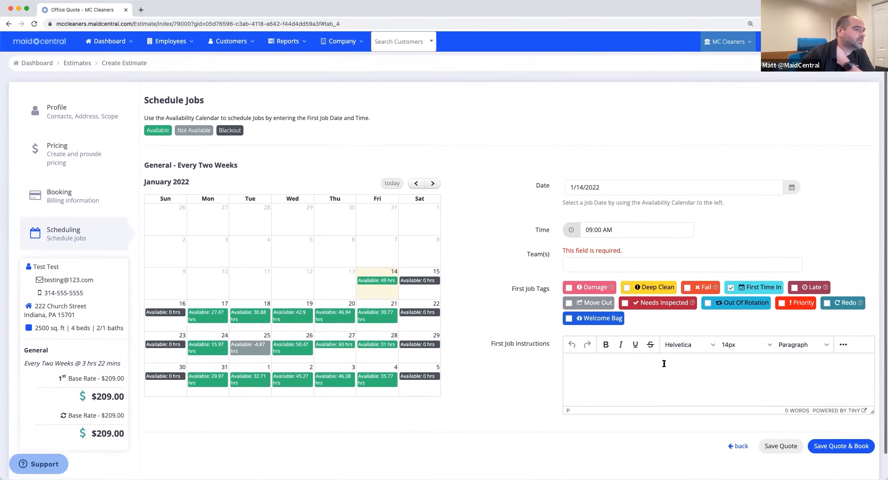
pyautogui.click(611, 273)
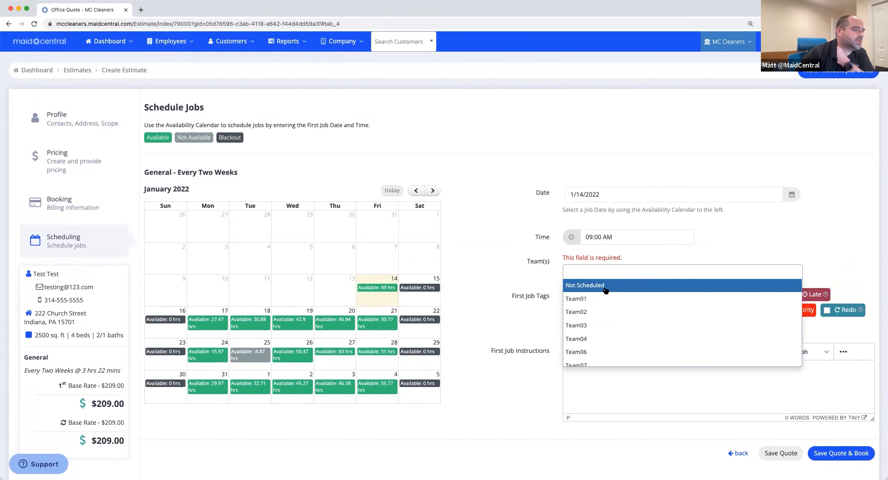
pyautogui.click(605, 285)
pyautogui.click(782, 446)
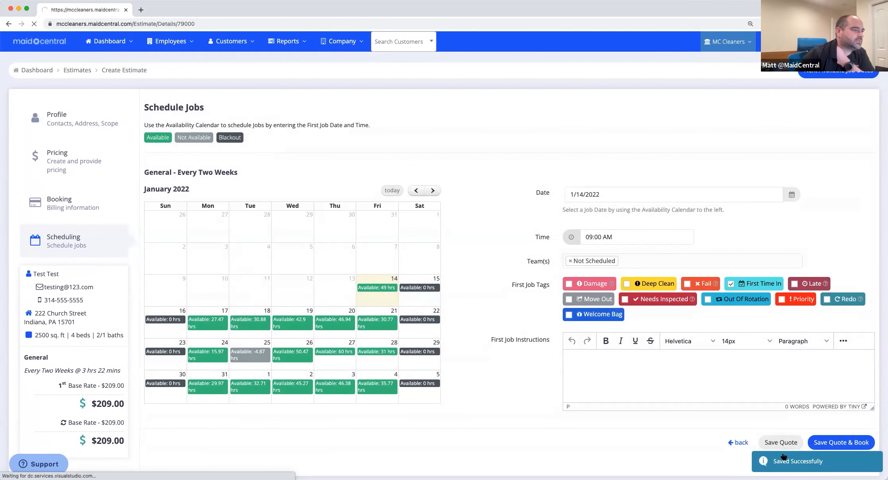